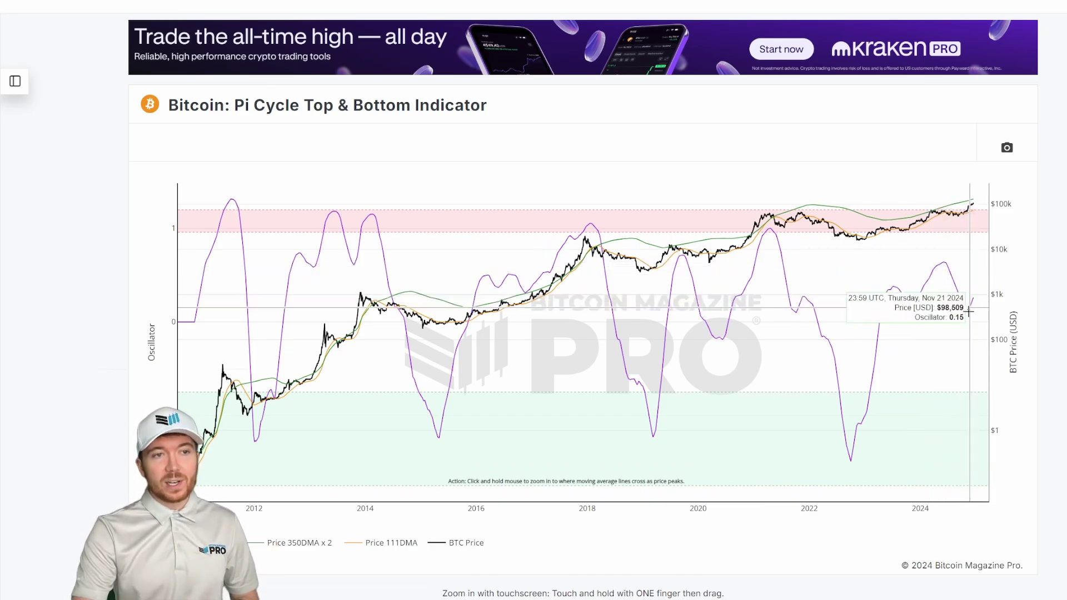
Annotate the Pi Cycle Top & Bottom chart with a straight red line from the oscillator's latest low up to the red band's level, then clear it
key(ctrl+shift+a)
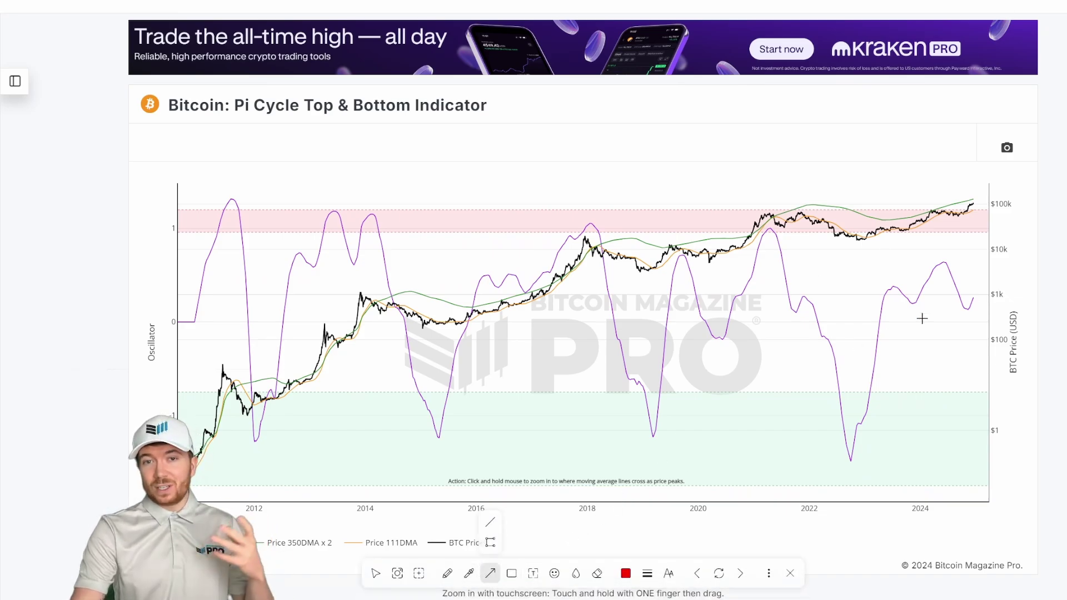
drag(969, 311, 984, 278)
click(697, 573)
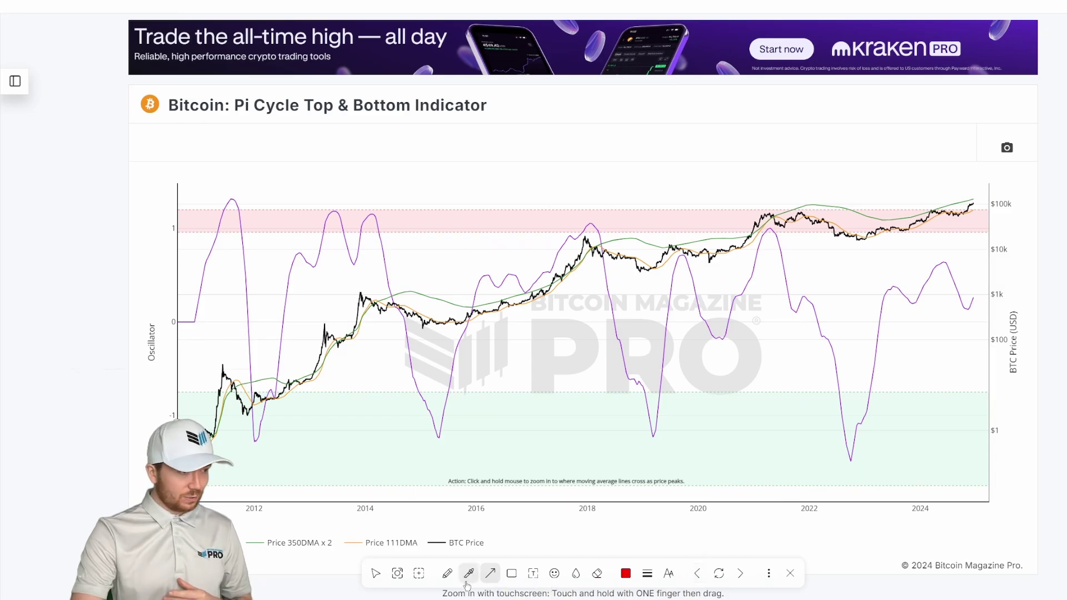
click(490, 574)
click(490, 524)
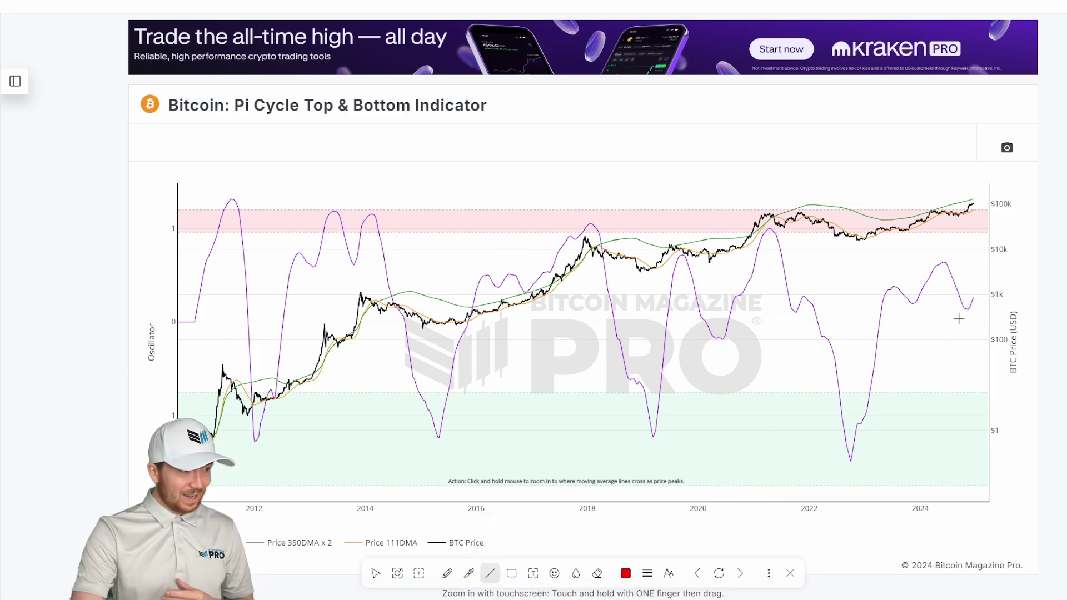
drag(969, 308, 1002, 227)
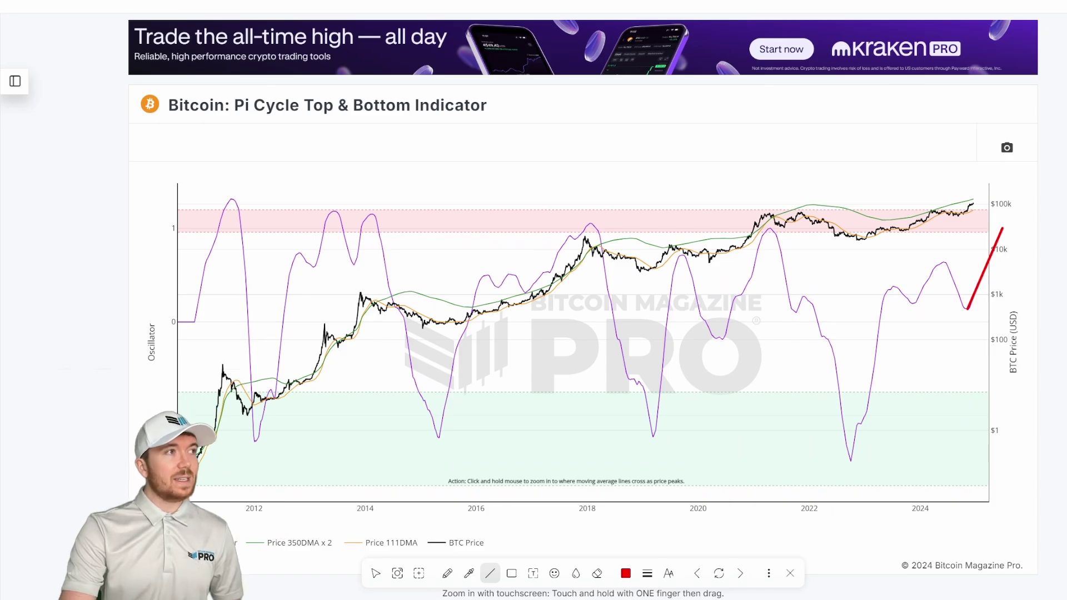
click(790, 573)
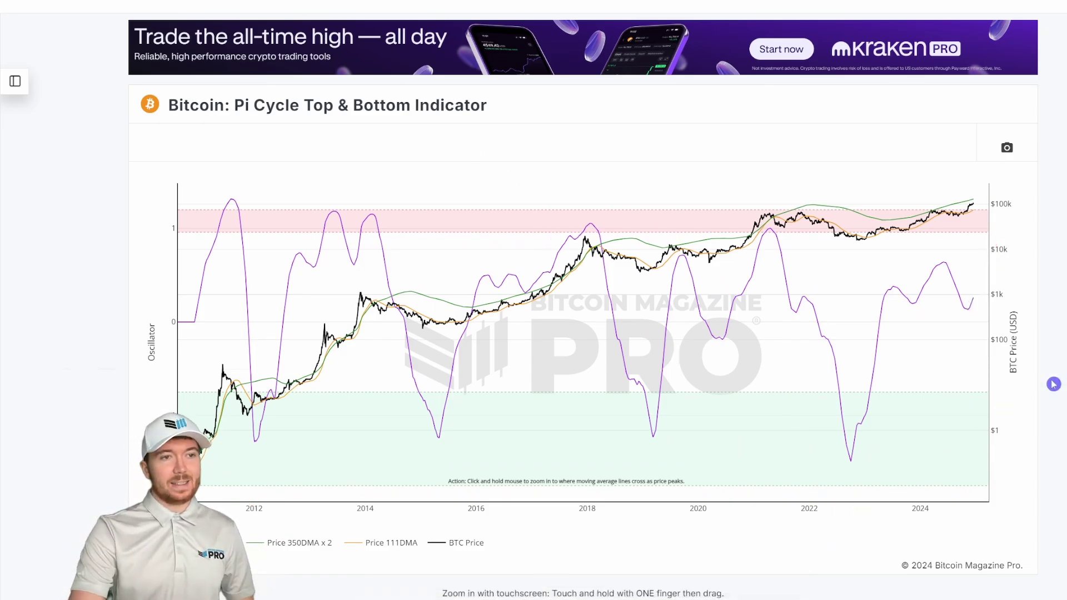
scroll(1051, 383, down, 5)
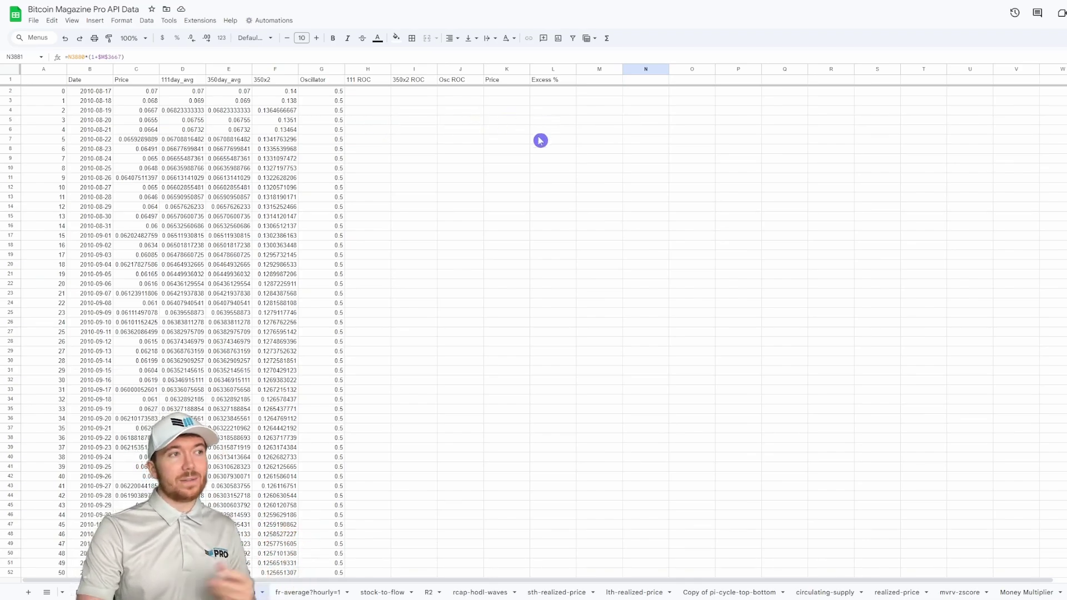
scroll(534, 334, down, 20)
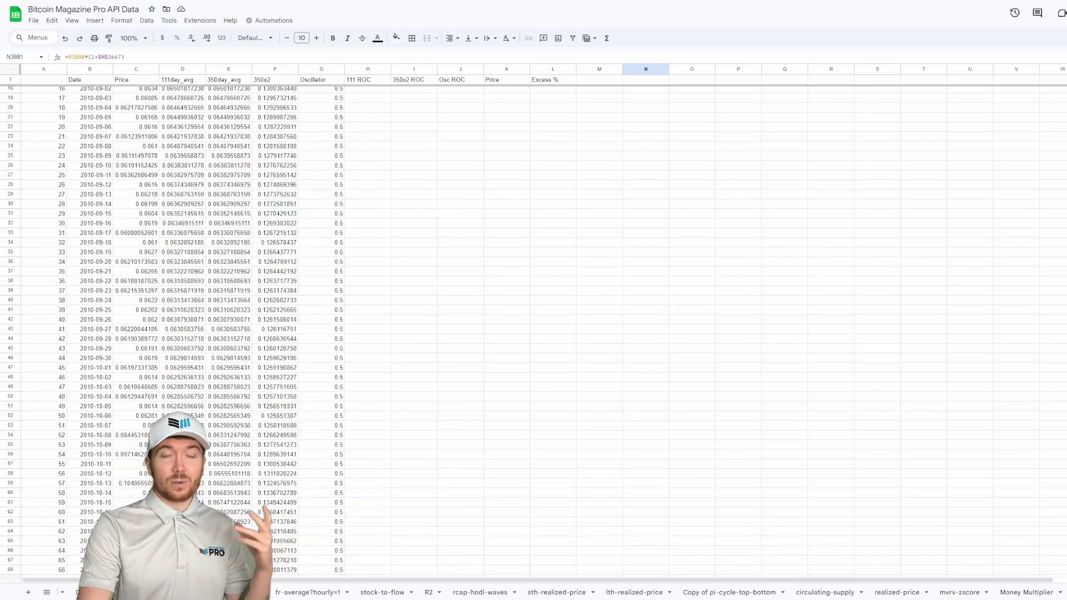
scroll(533, 333, down, 20)
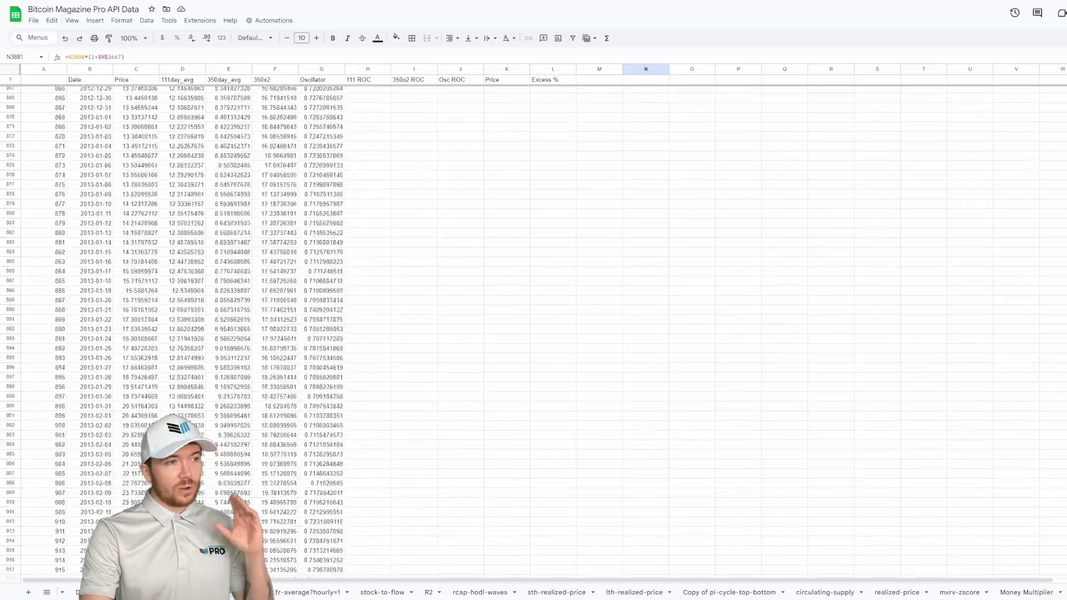
scroll(534, 333, down, 20)
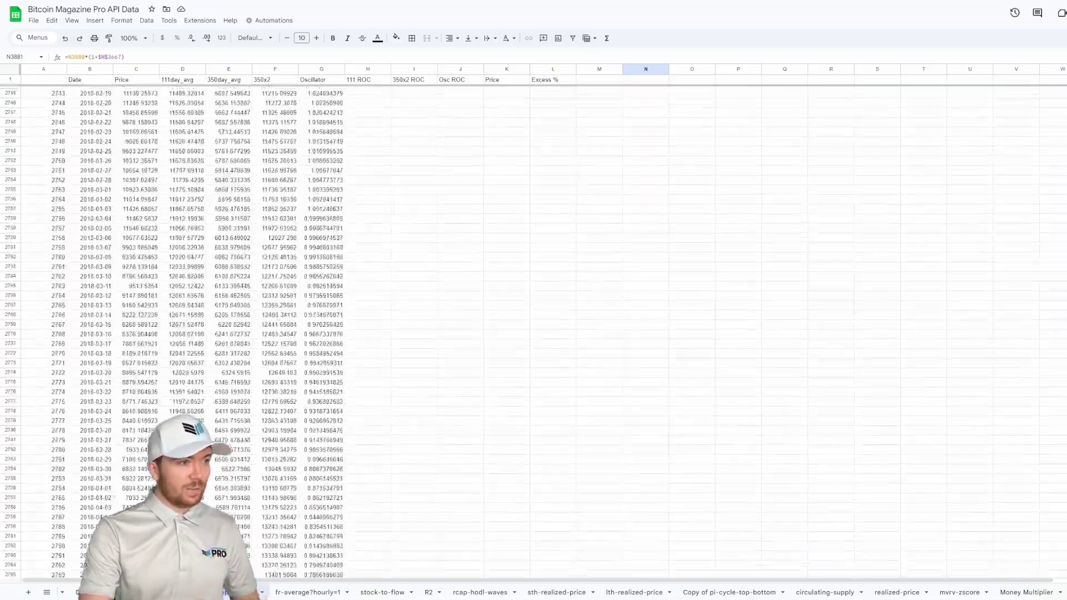
scroll(534, 333, down, 20)
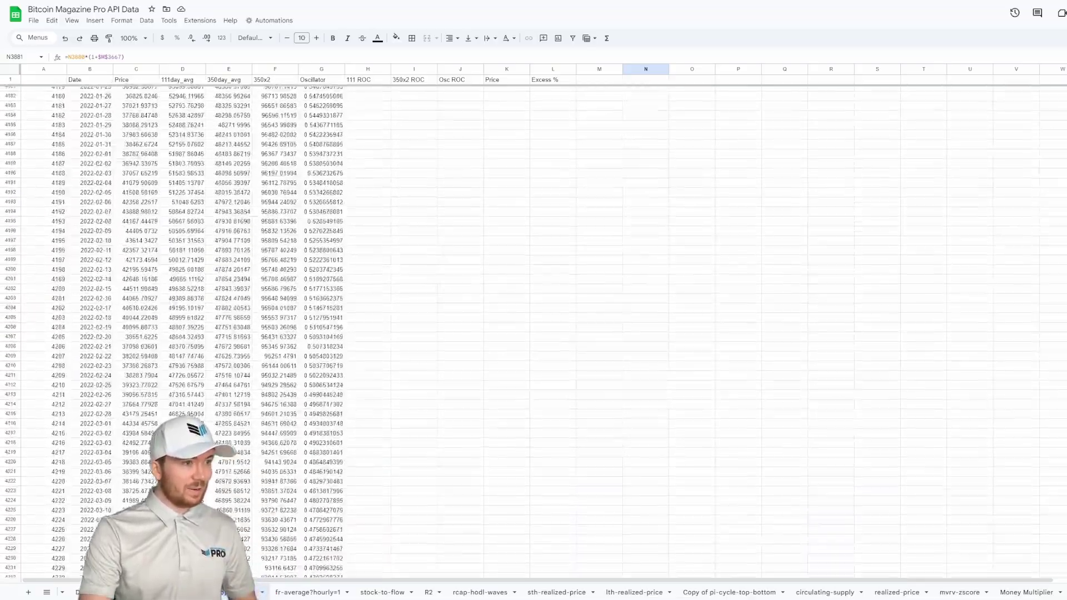
scroll(534, 334, down, 20)
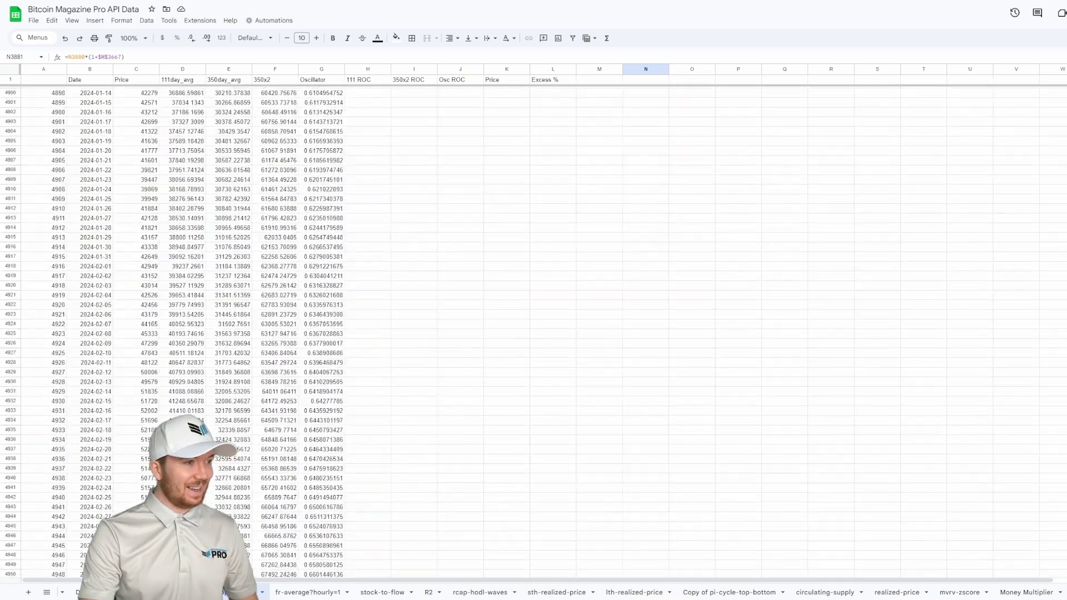
scroll(352, 521, up, 20)
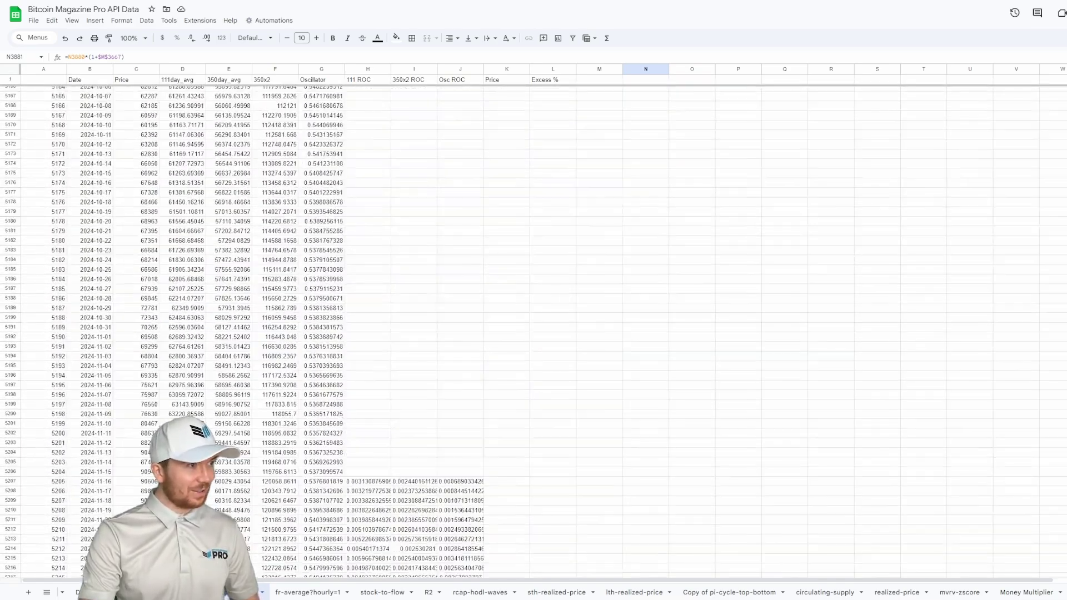
click(307, 492)
click(96, 486)
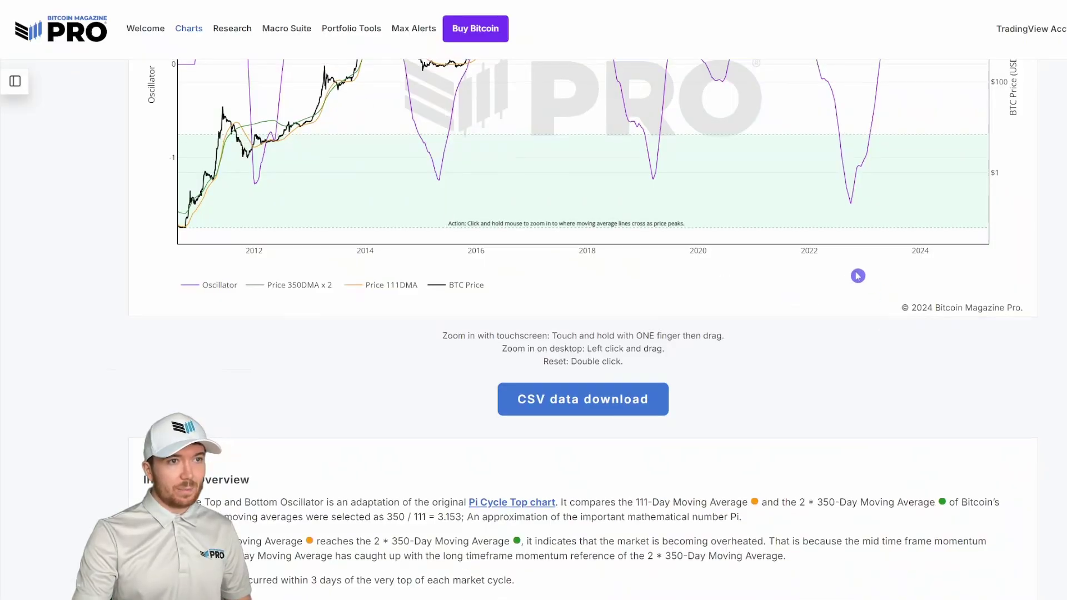
Return to the Pi Cycle Top & Bottom Indicator chart on the website and examine the period from 2024 onward
scroll(860, 317, up, 4)
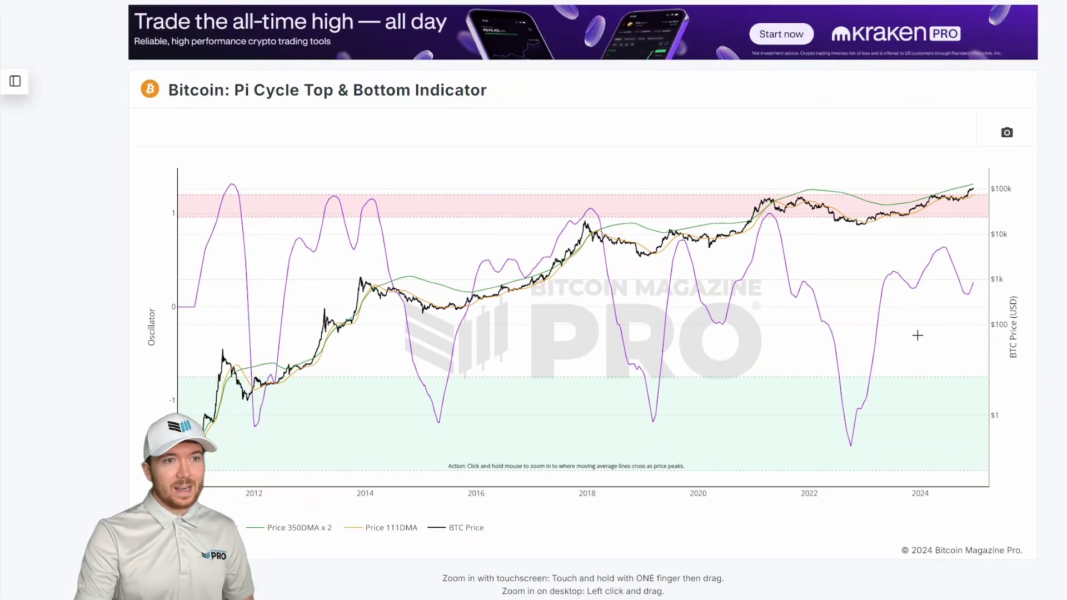
drag(918, 336, 989, 333)
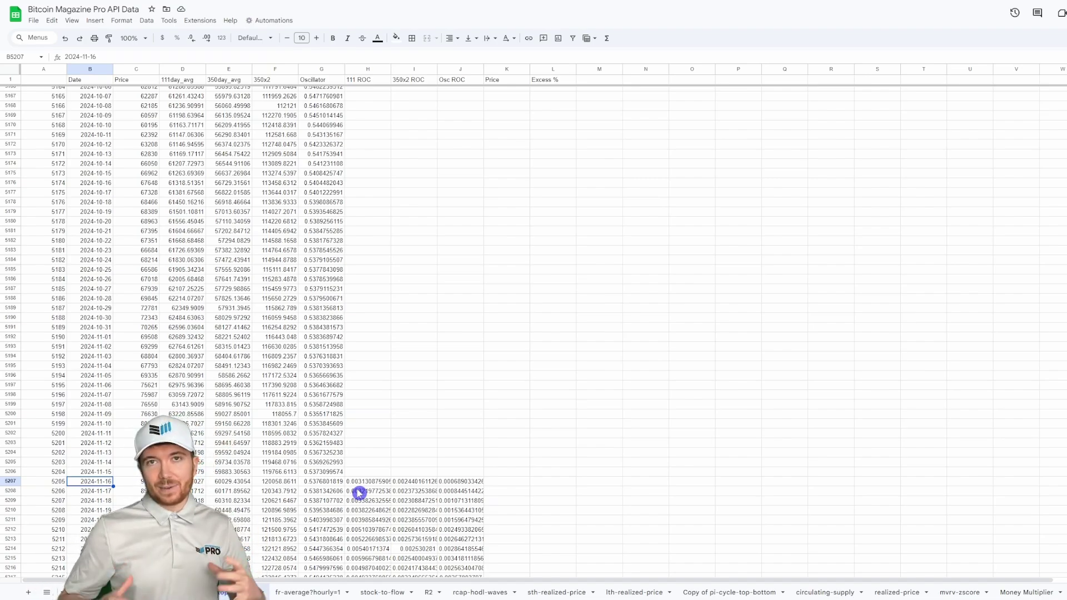
In the spreadsheet, inspect the Osc ROC values from 2024-11-16, their average in J5237 and the projected Oscillator formula in G5238
scroll(366, 478, down, 2)
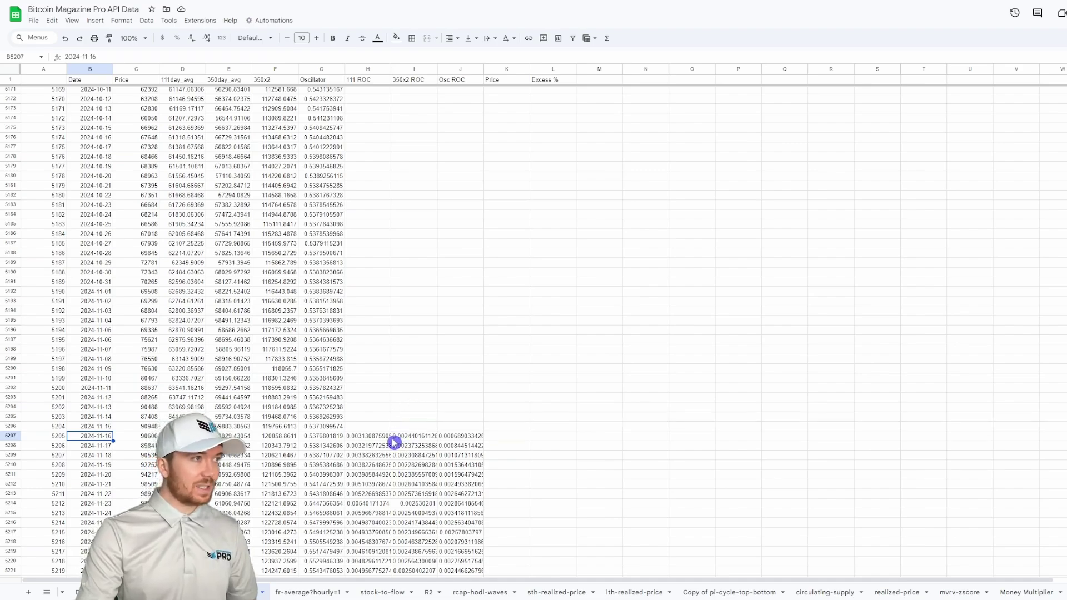
drag(453, 440, 463, 514)
scroll(465, 500, down, 8)
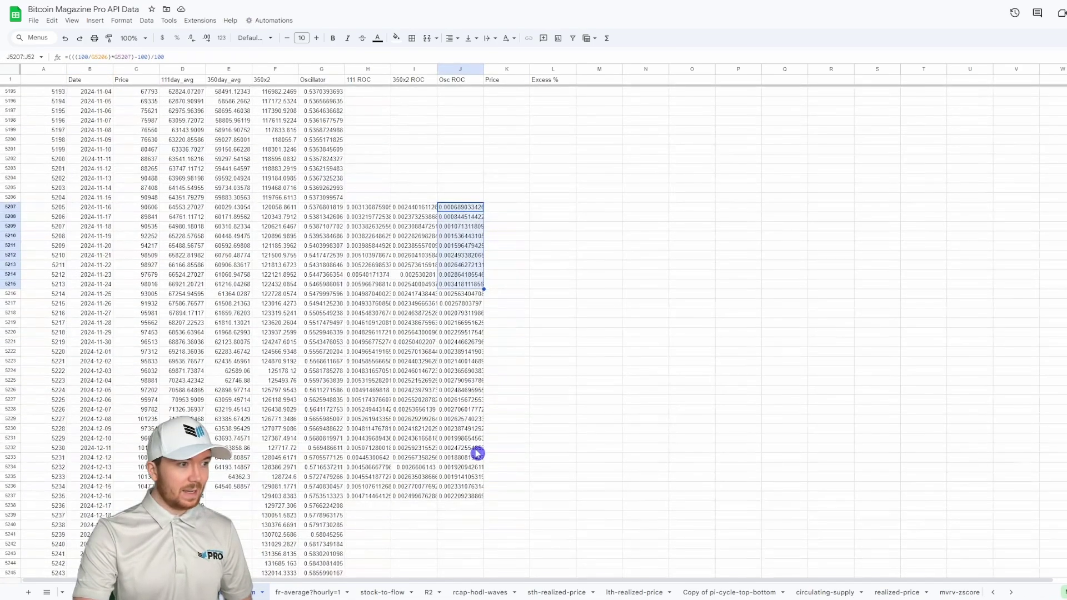
click(475, 496)
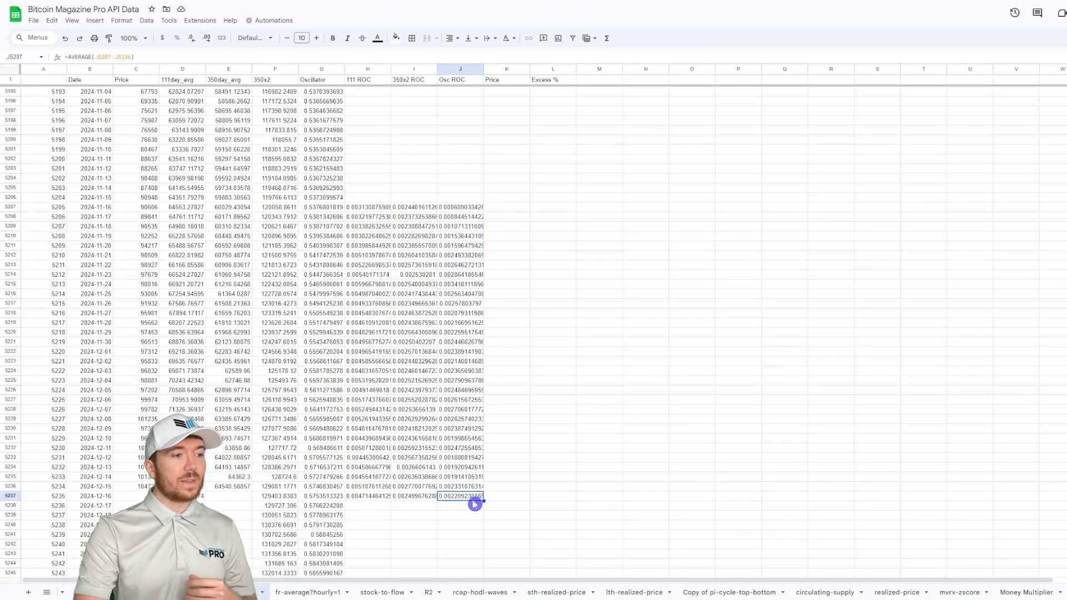
click(333, 506)
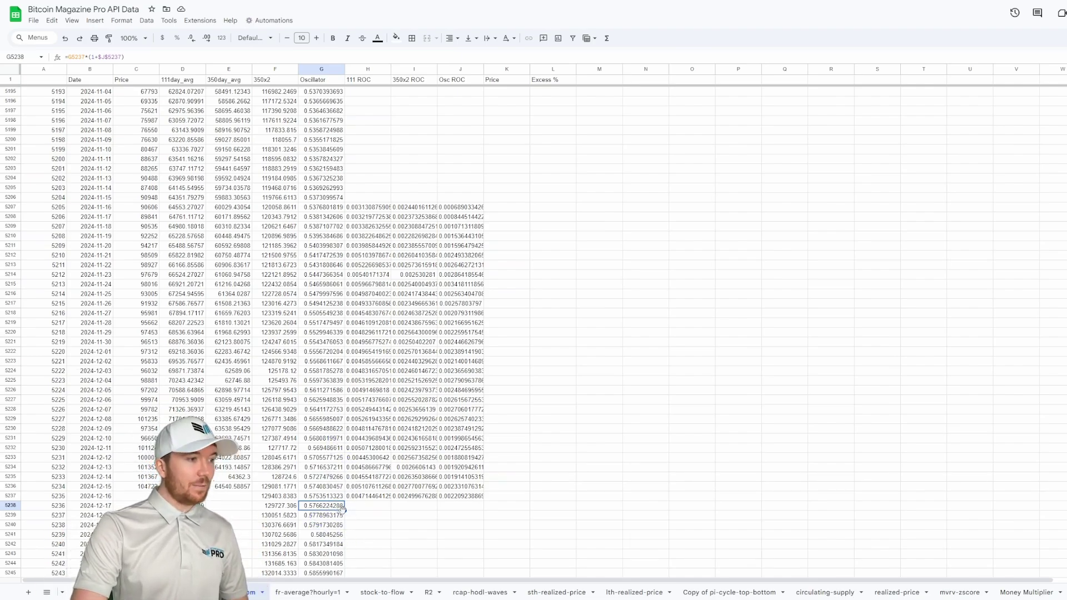
Follow the projected Oscillator values to the last date, 2025-08-24, and inspect the formula in G5488
scroll(390, 493, down, 2)
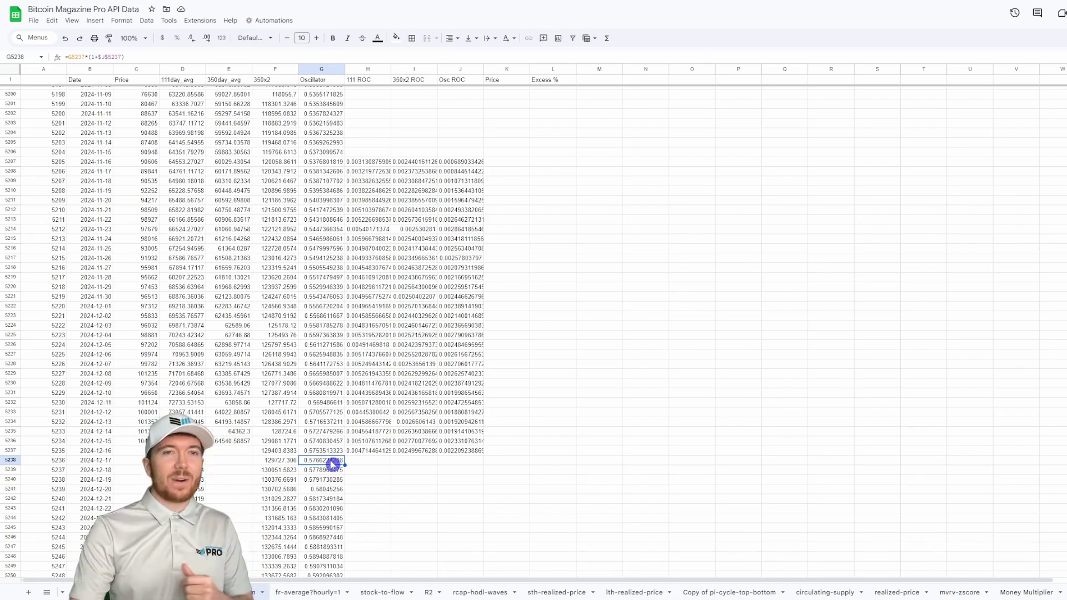
scroll(342, 453, down, 3)
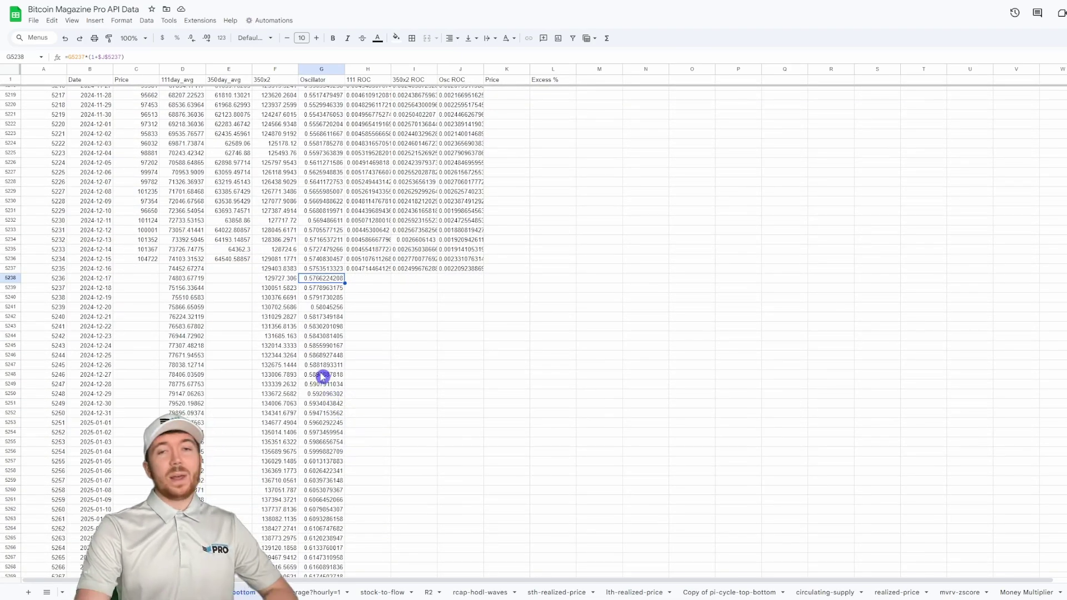
scroll(323, 376, down, 5)
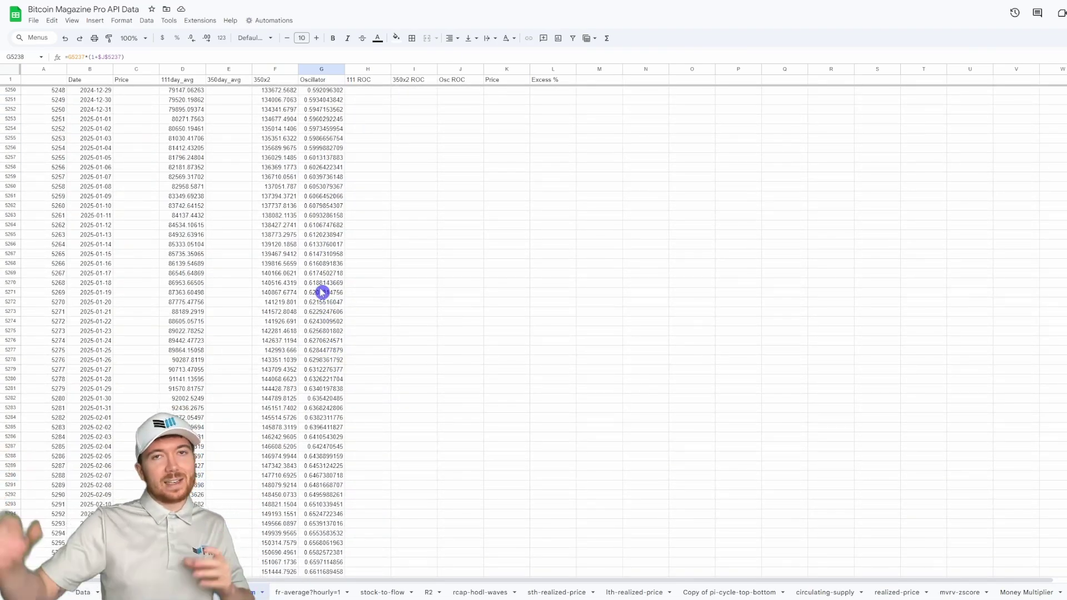
scroll(325, 295, down, 2)
scroll(329, 310, down, 5)
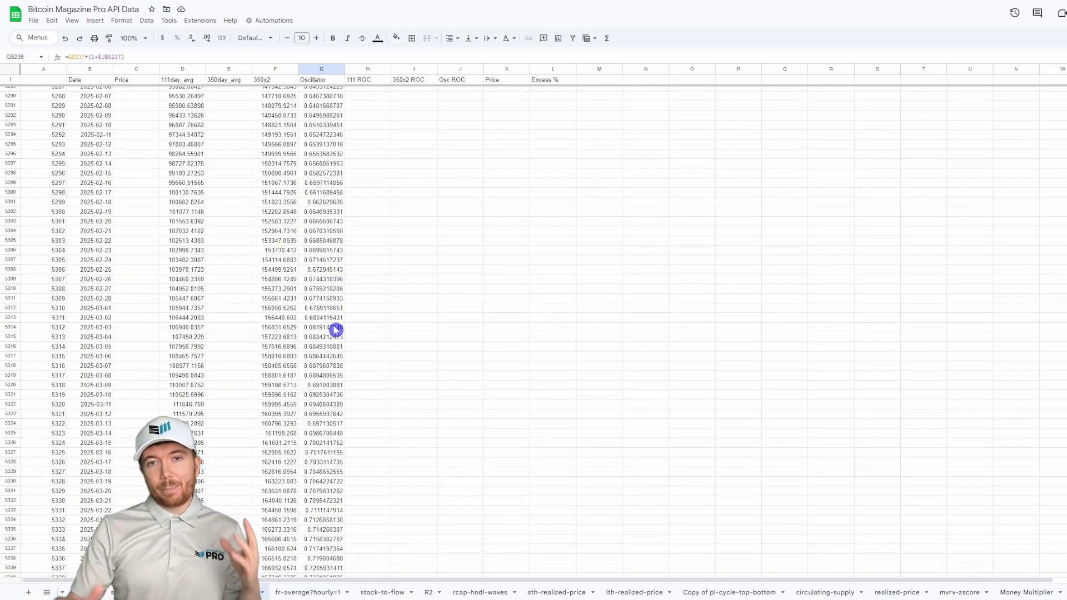
scroll(336, 328, down, 8)
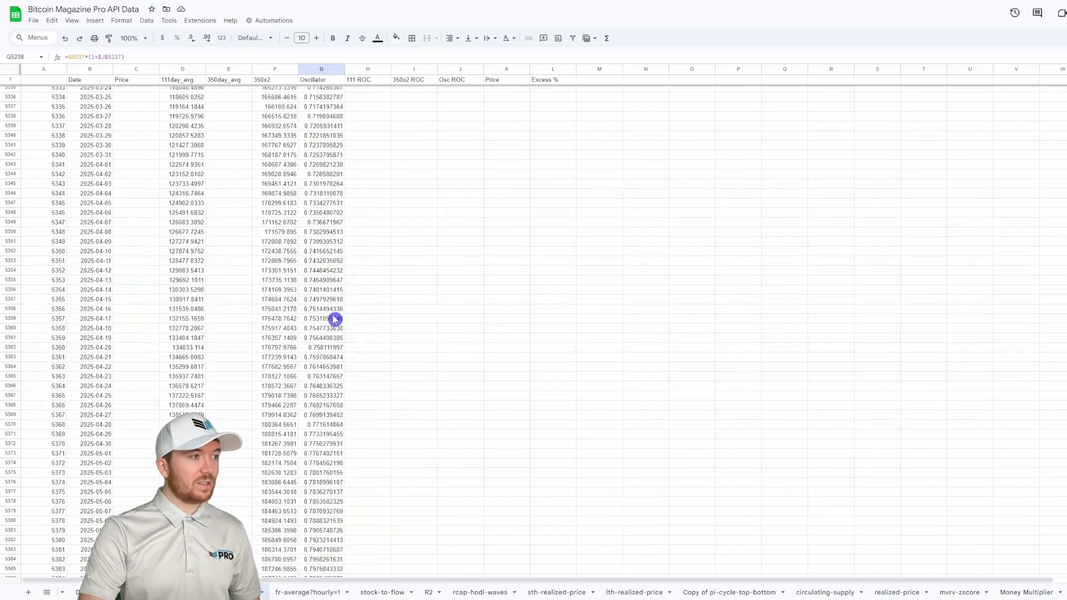
scroll(333, 318, down, 8)
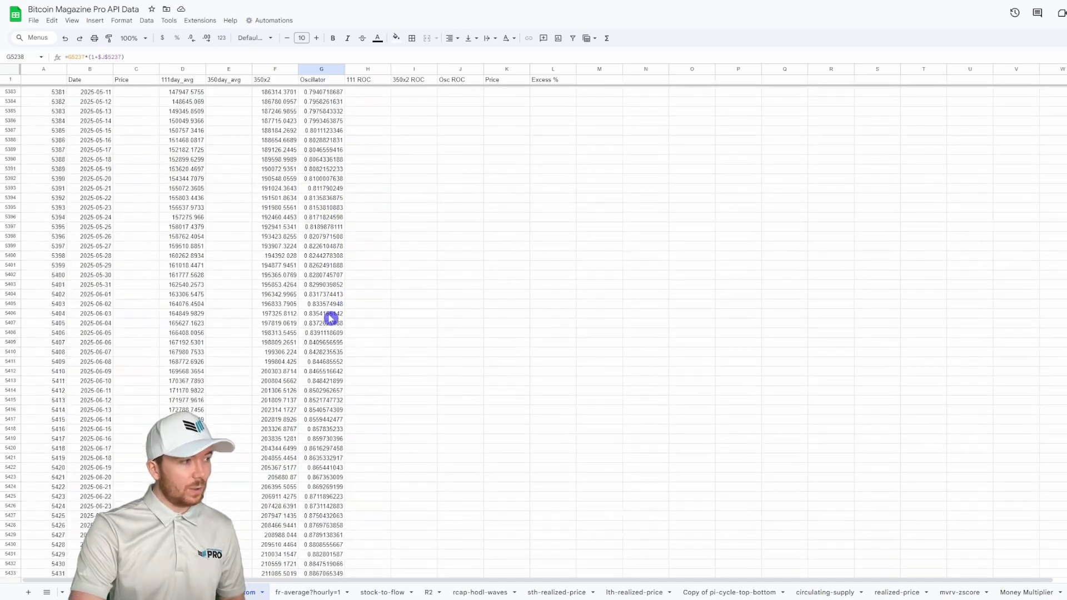
scroll(331, 318, down, 9)
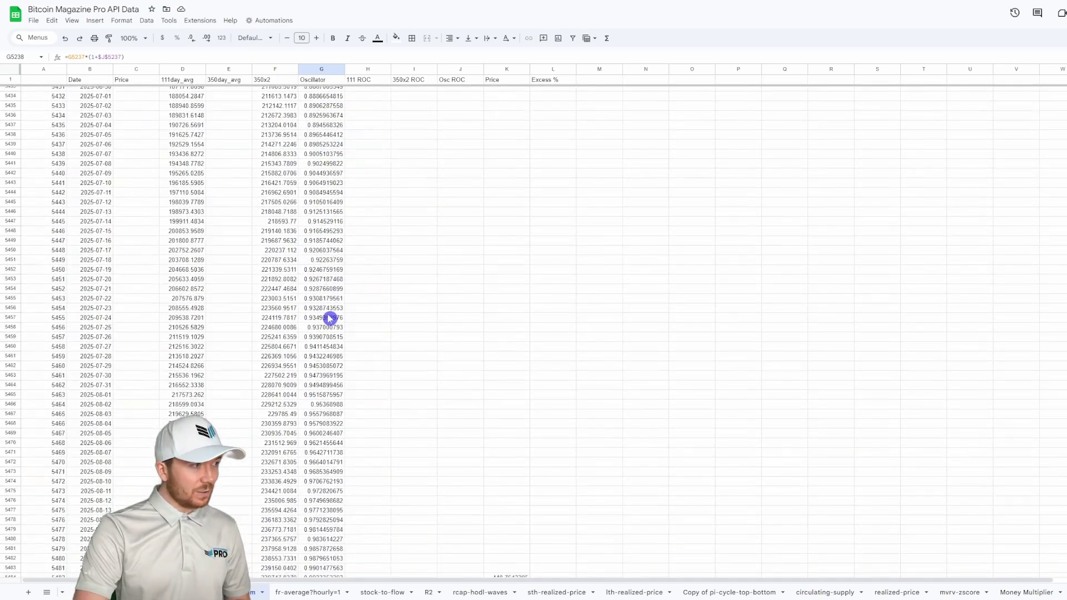
scroll(330, 318, down, 2)
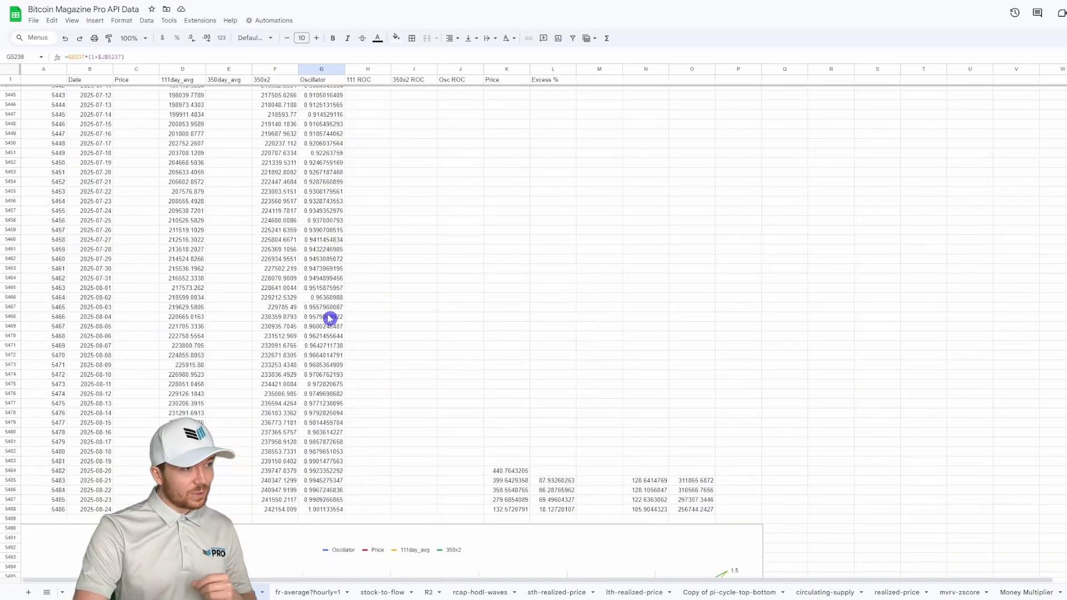
click(335, 512)
scroll(255, 522, up, 1)
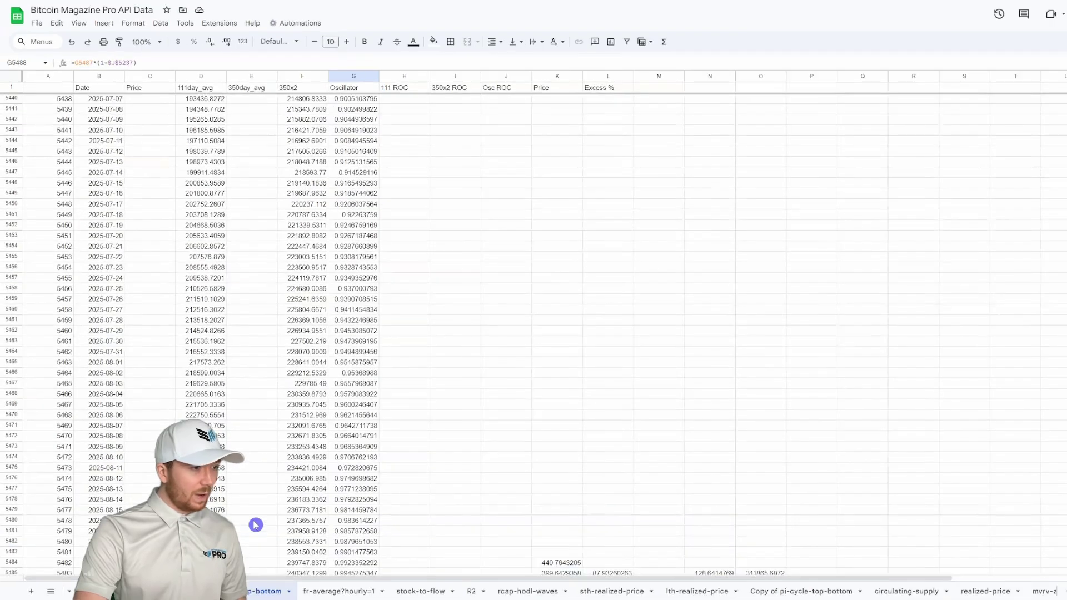
scroll(255, 525, down, 5)
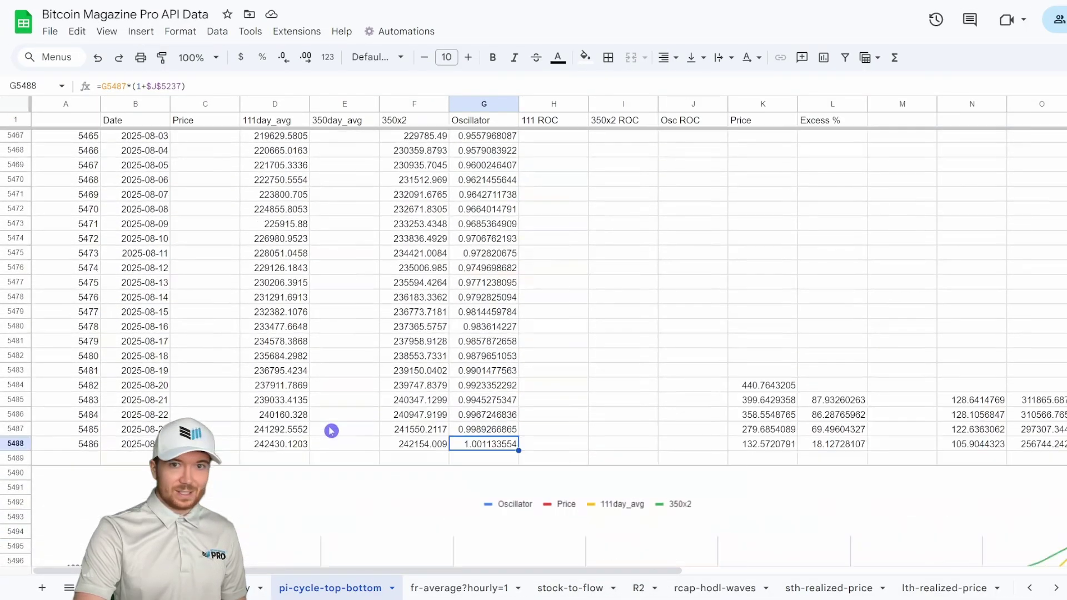
scroll(331, 431, down, 1)
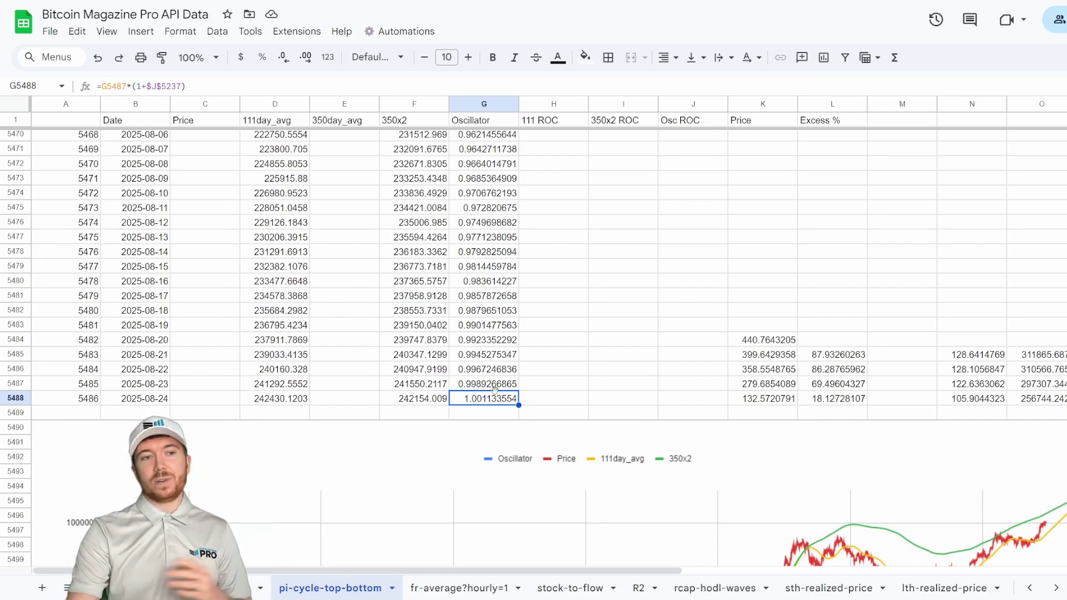
Examine the chart below the data, comparing the projected oscillator, price, 111-day average and 350x2 lines through to the date axis
scroll(487, 401, down, 7)
scroll(527, 388, down, 1)
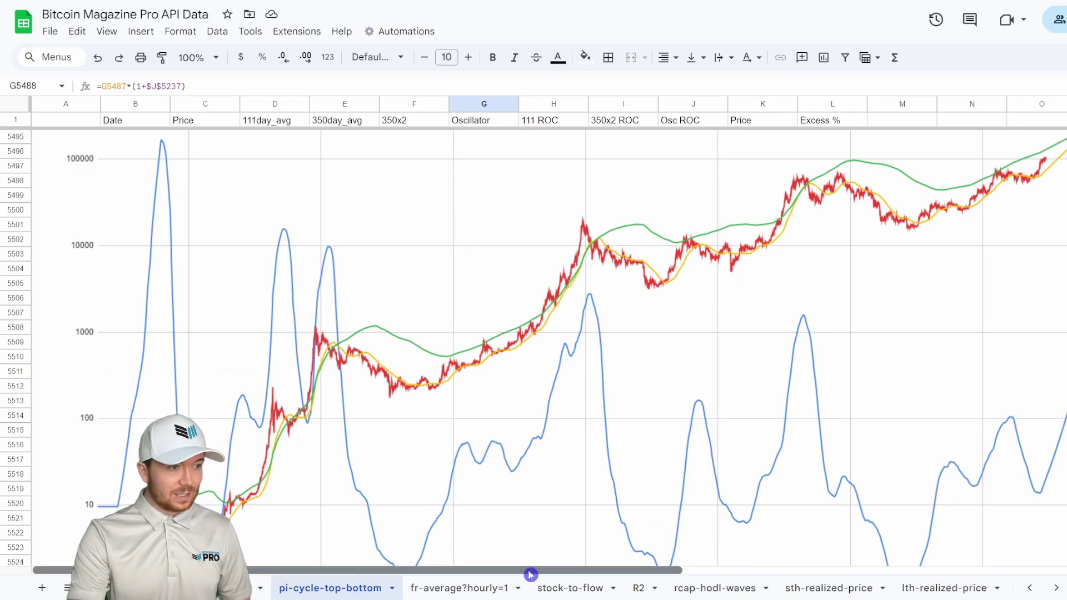
drag(526, 570, 552, 572)
scroll(615, 484, up, 1)
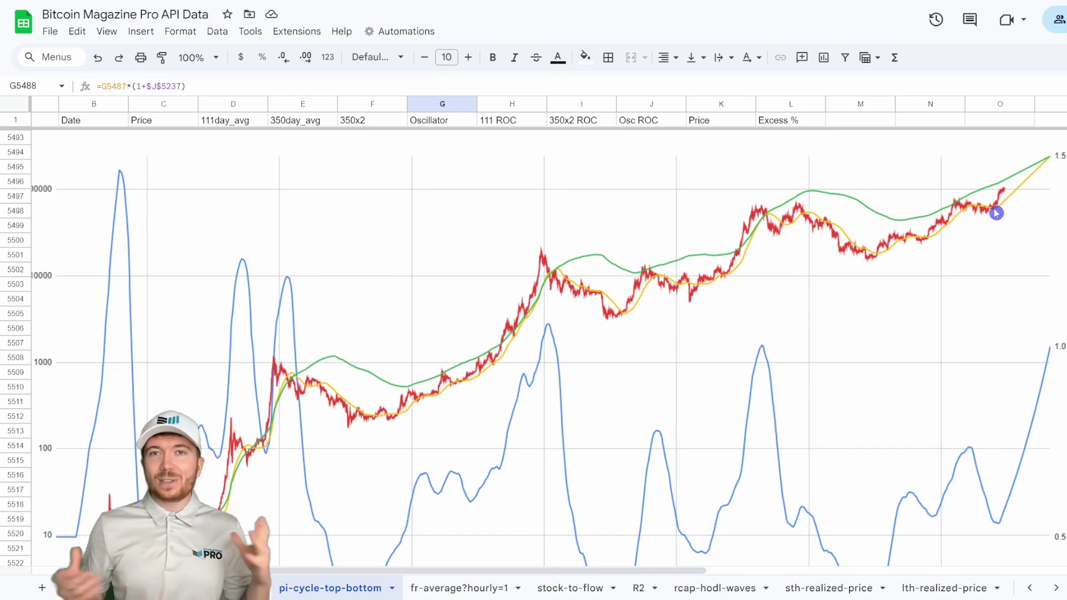
scroll(1004, 387, down, 2)
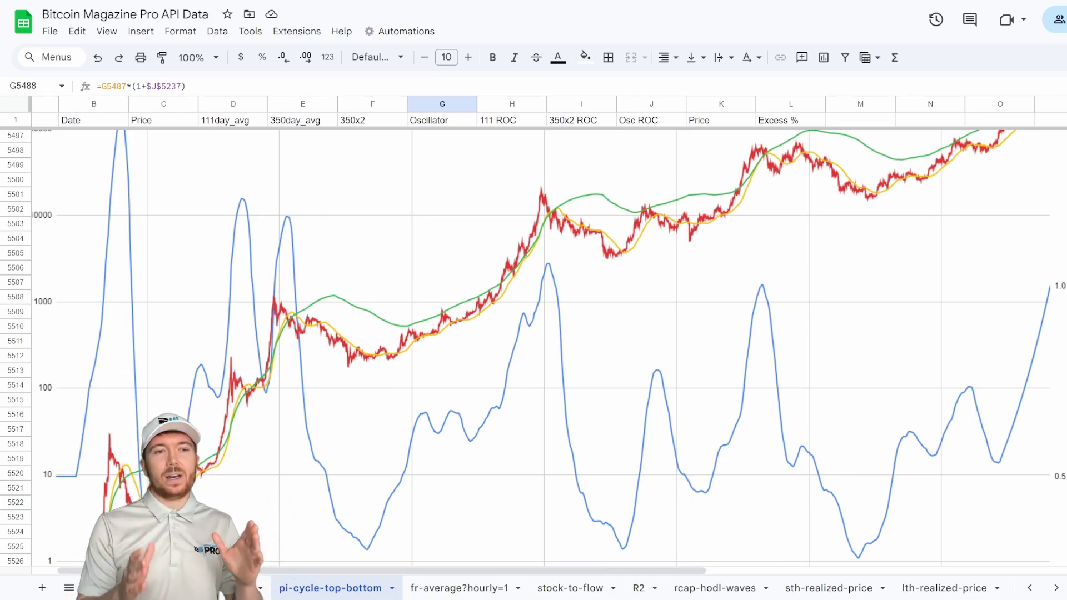
scroll(1036, 405, down, 2)
key(ctrl+minus)
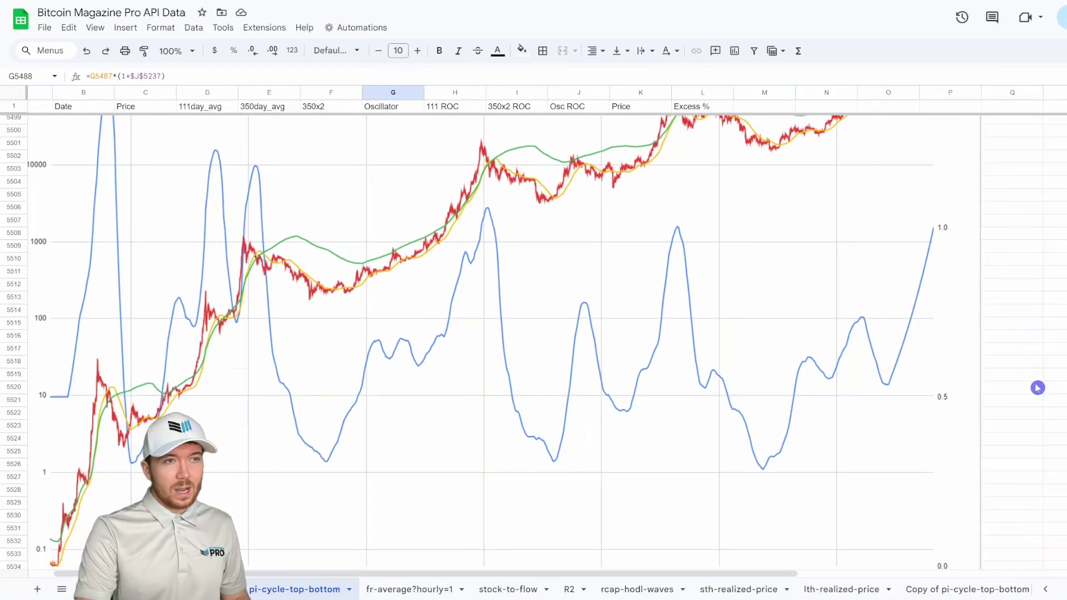
key(ctrl+minus)
key(ctrl+minus)
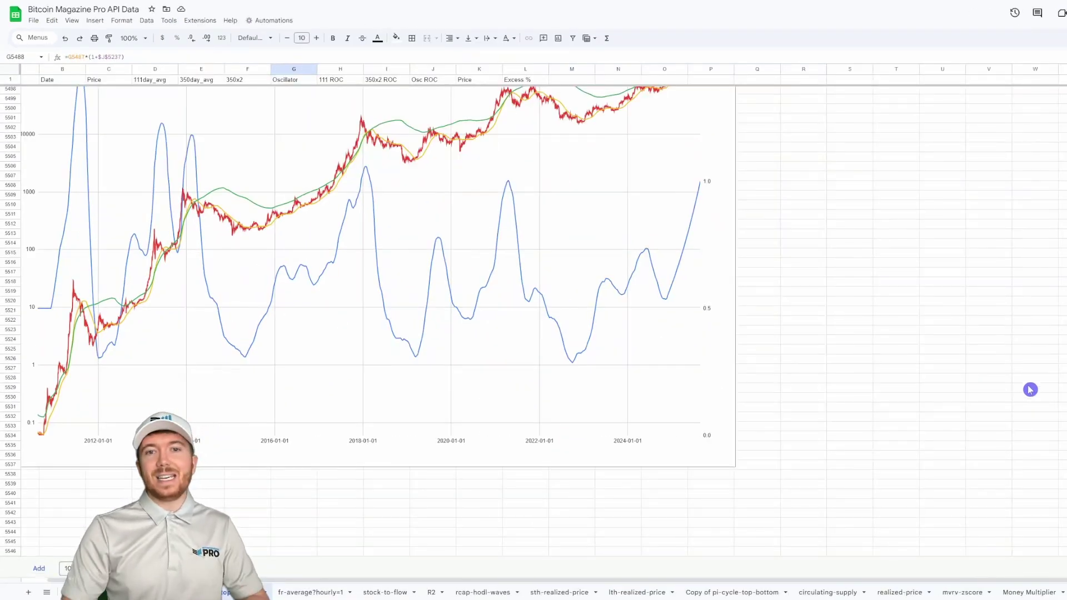
Return to the website's Pi Cycle Top & Bottom chart and reset its zoom to the full history
scroll(1056, 397, up, 20)
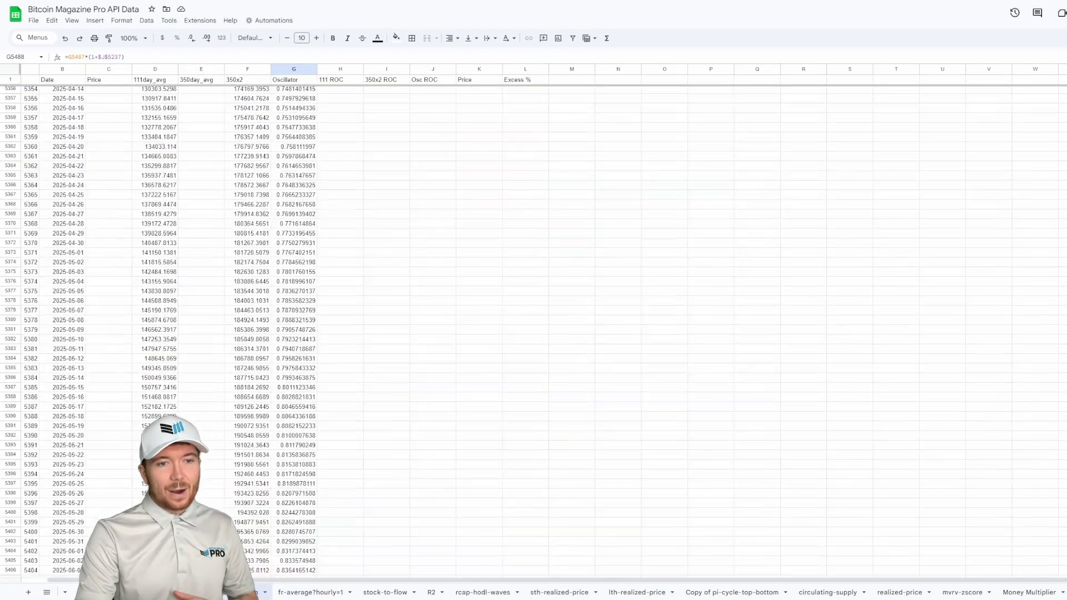
scroll(529, 330, down, 20)
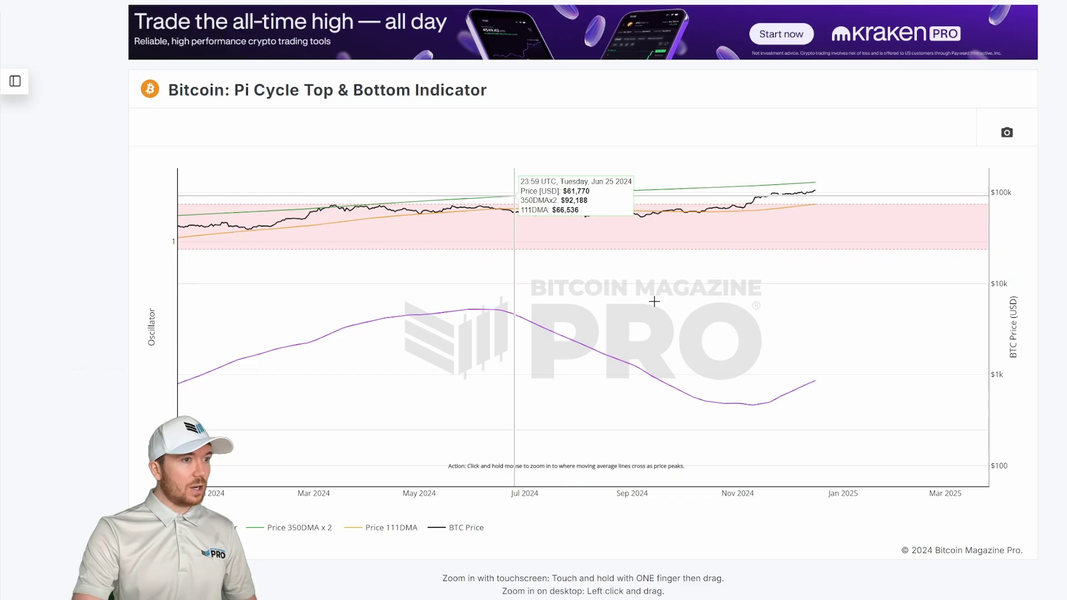
double_click(639, 386)
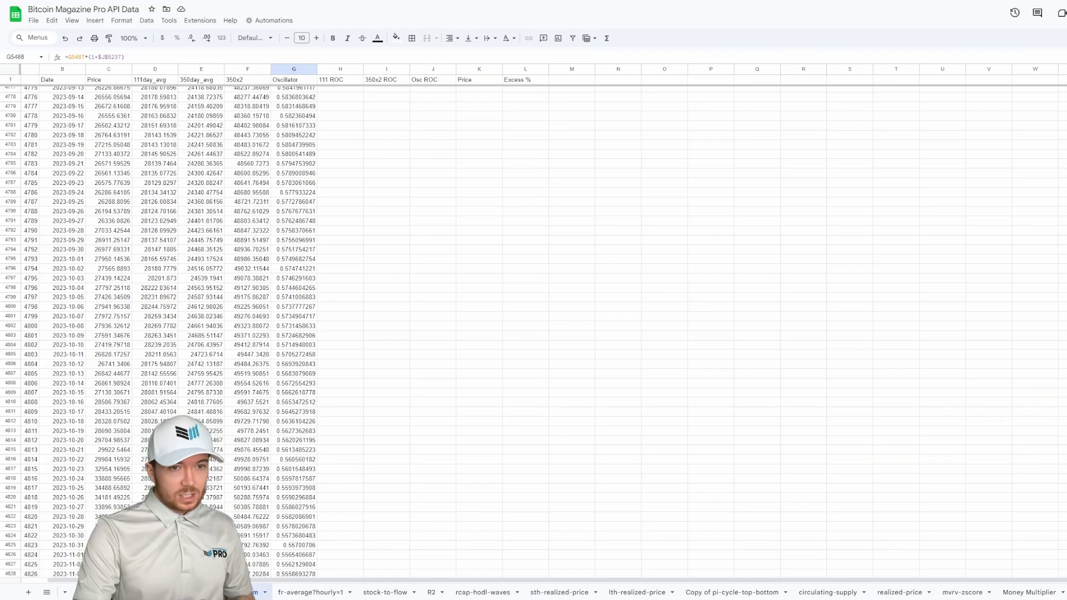
In the spreadsheet's 2020 rows, inspect the average rate of change in M3667 and the projected oscillator values starting in N3667
scroll(533, 331, up, 20)
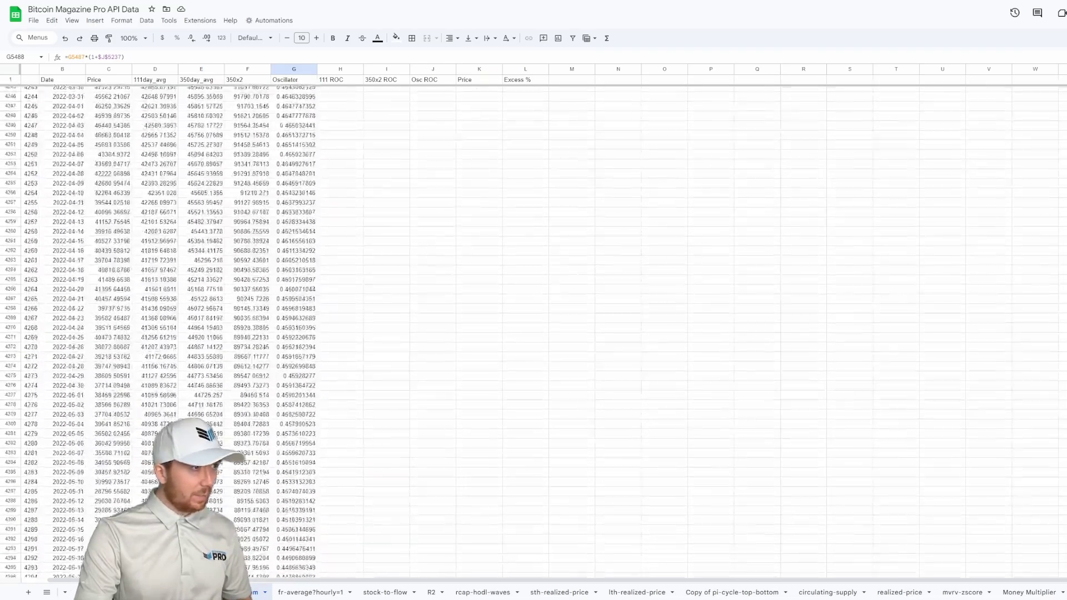
scroll(533, 331, up, 20)
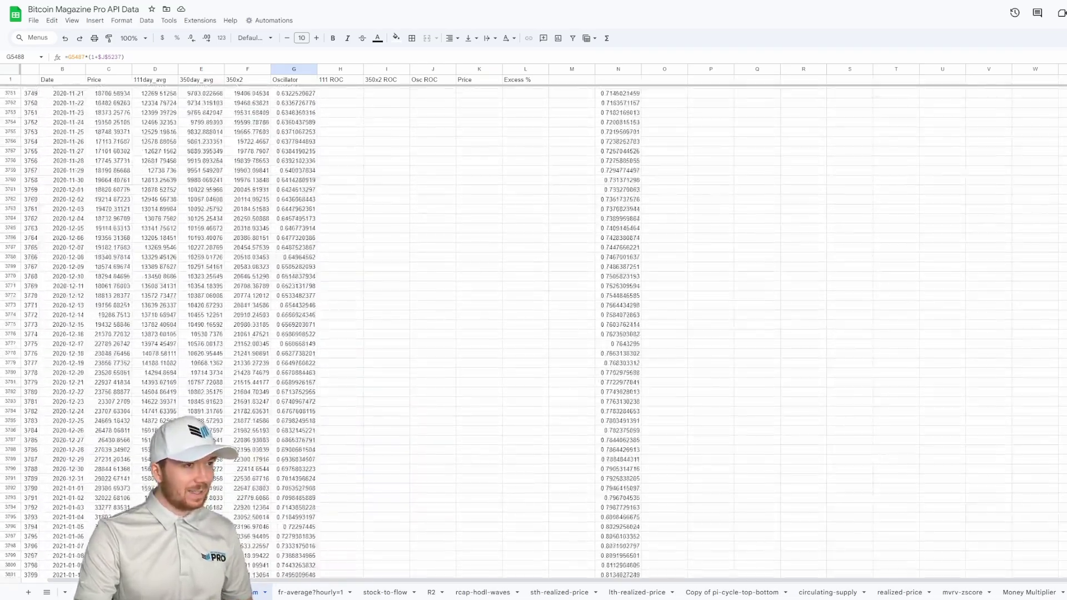
scroll(564, 274, down, 14)
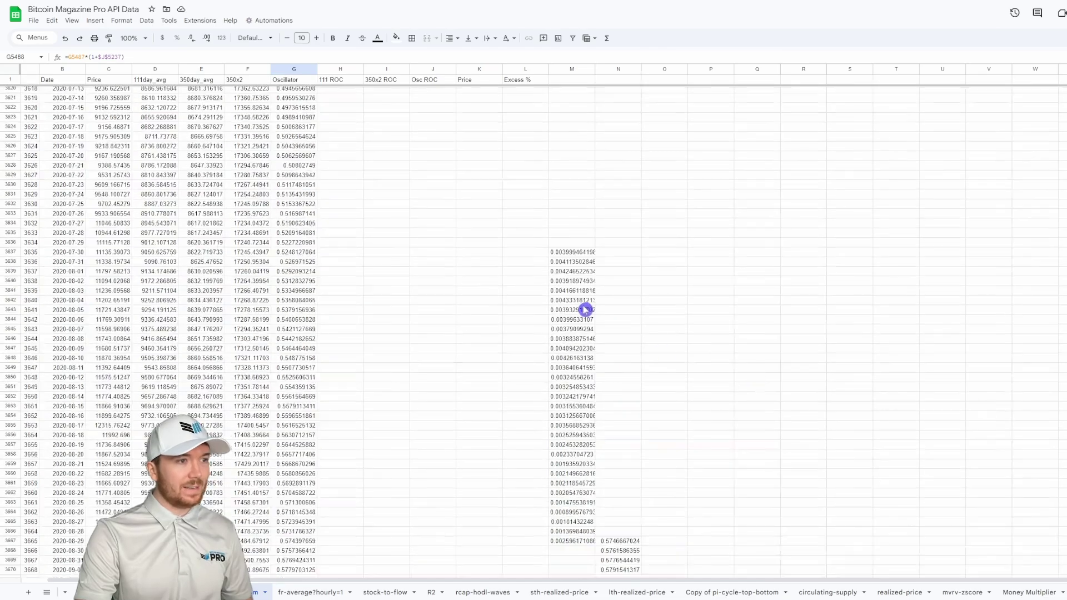
scroll(564, 273, down, 6)
click(571, 359)
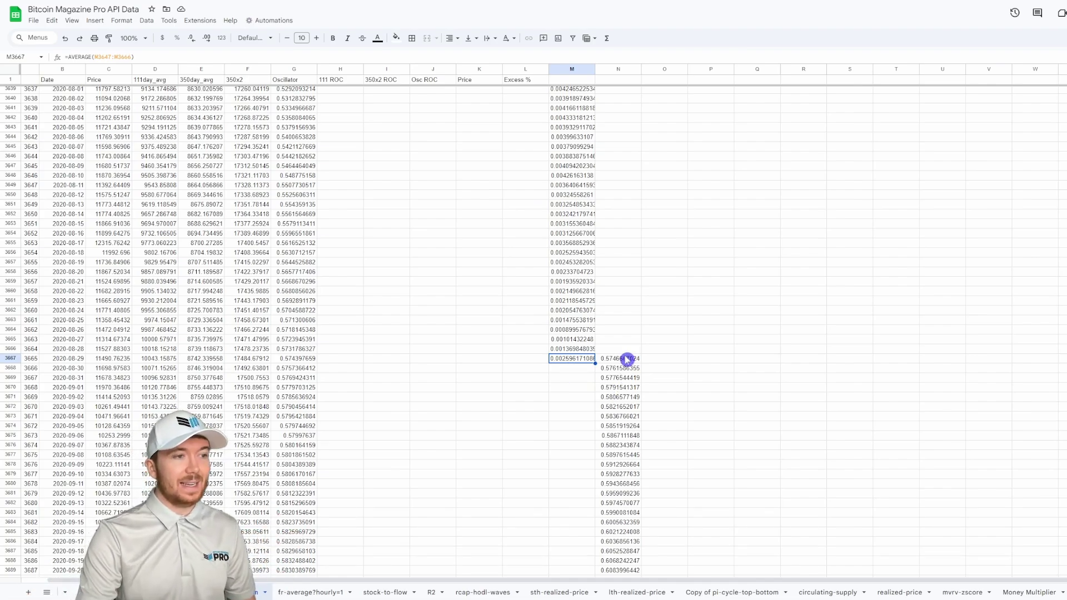
drag(626, 359, 620, 410)
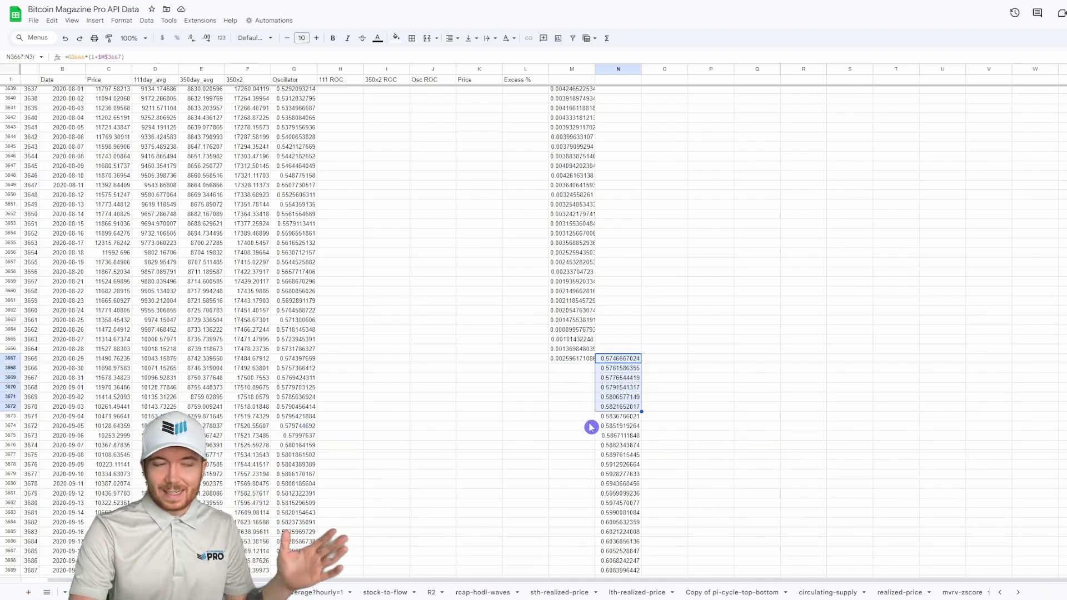
Follow the back-tested oscillator projection in column N from August 2020 to its last row, 2021-04-12
scroll(606, 416, down, 3)
scroll(617, 408, down, 1)
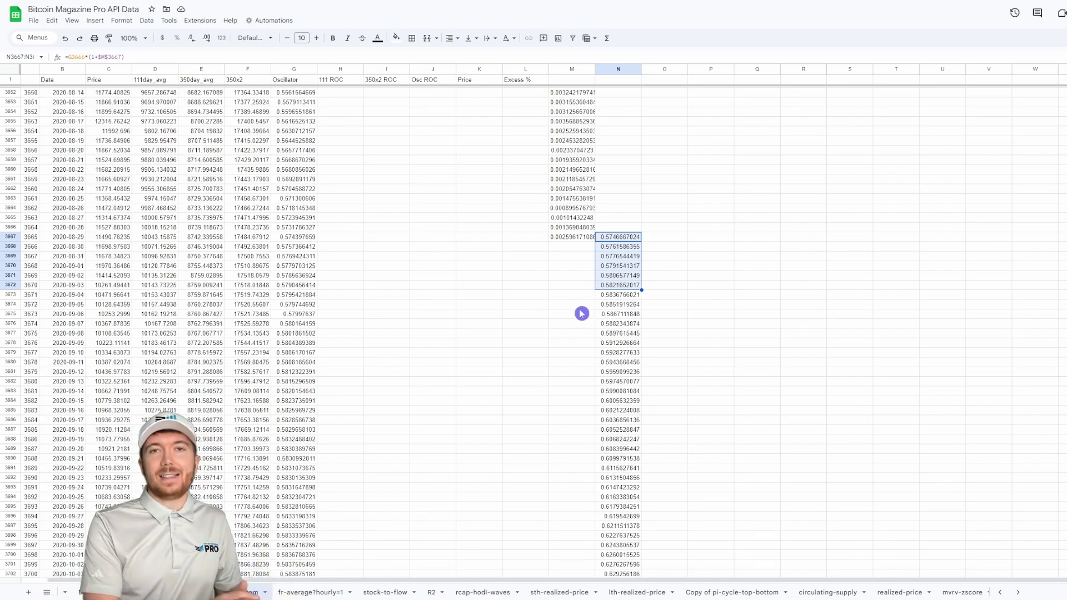
scroll(603, 305, down, 8)
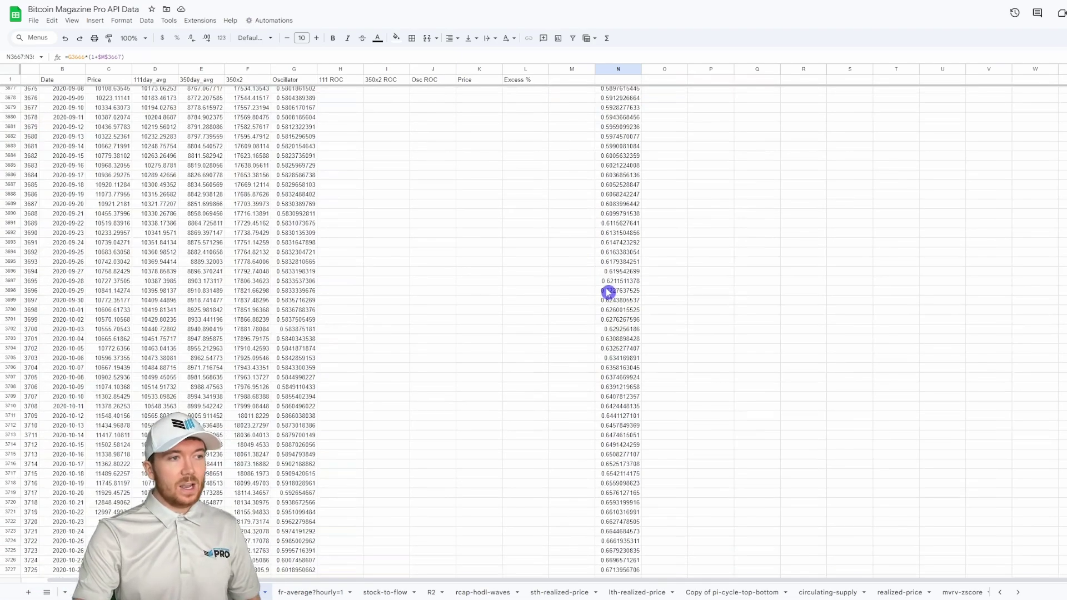
scroll(608, 292, down, 20)
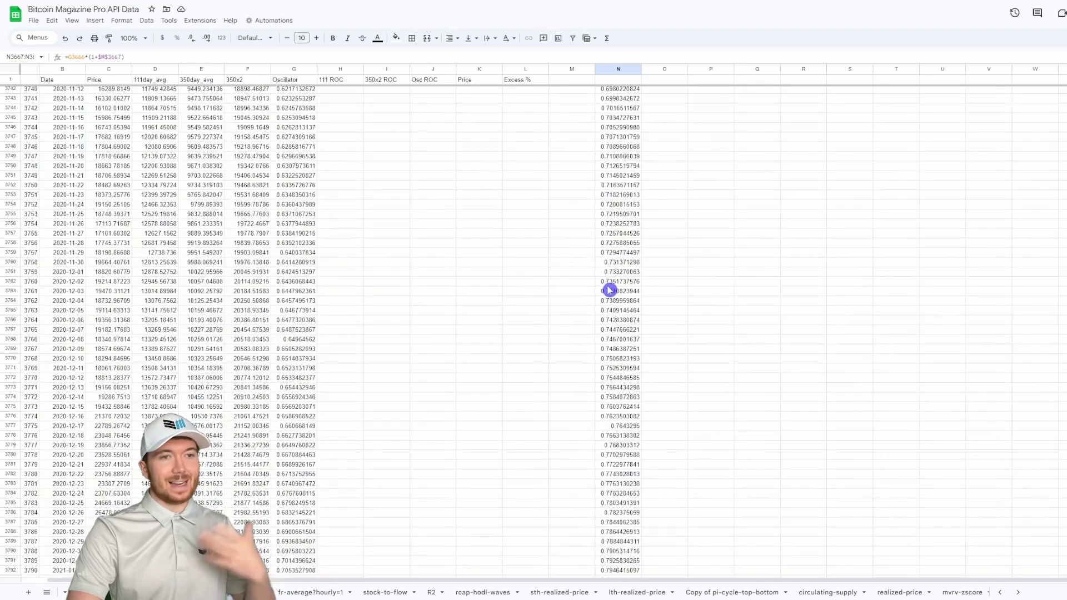
scroll(609, 290, down, 20)
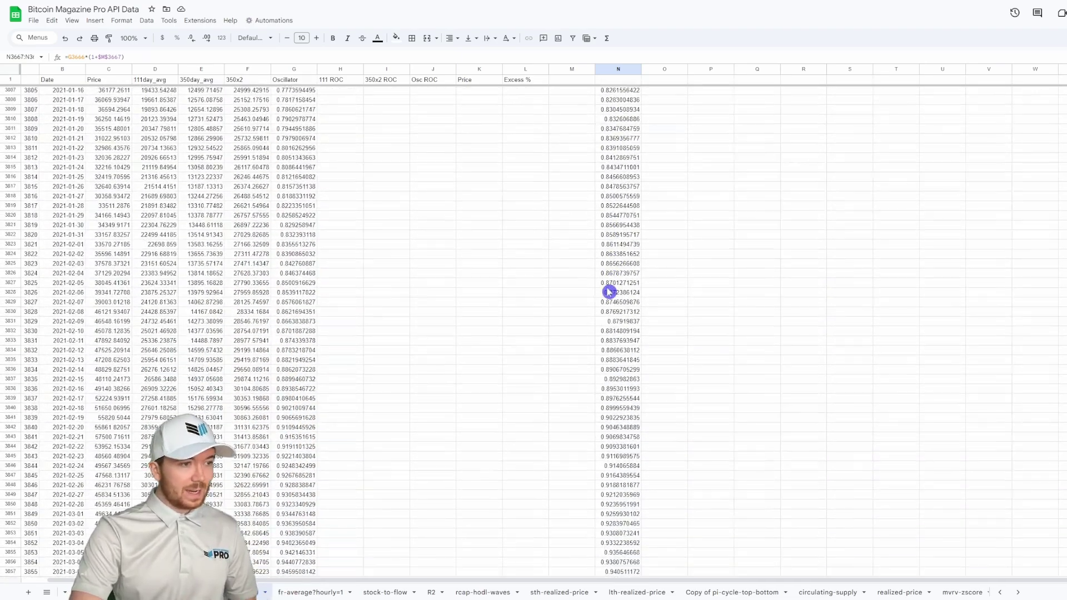
scroll(609, 292, down, 15)
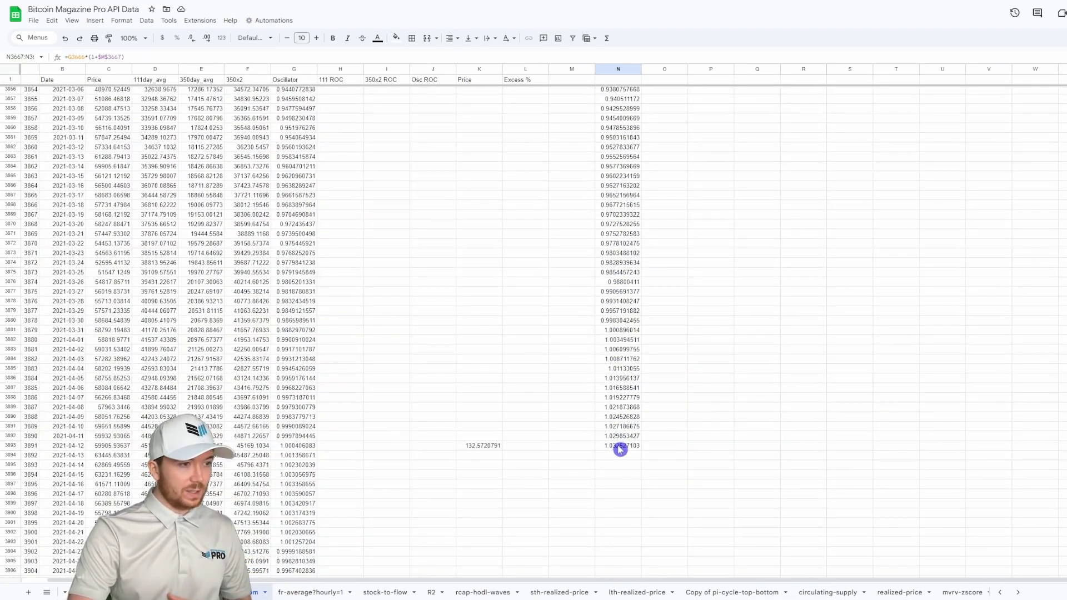
Inspect the projected crossing value in N3881 and compare the Bitcoin prices on 2021-03-31 and 2021-04-12
click(623, 331)
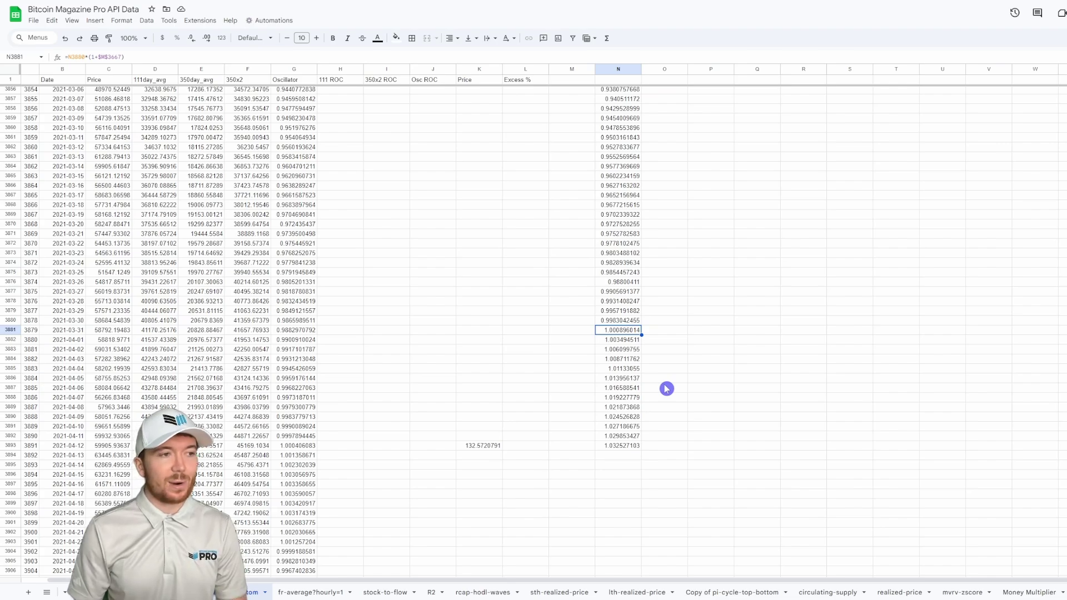
click(126, 331)
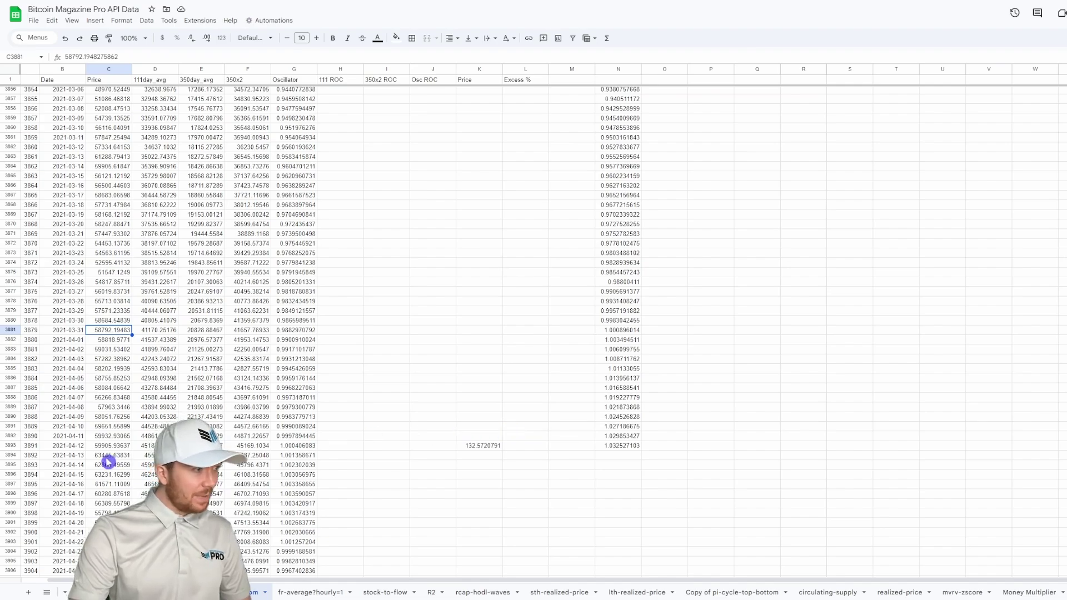
click(124, 448)
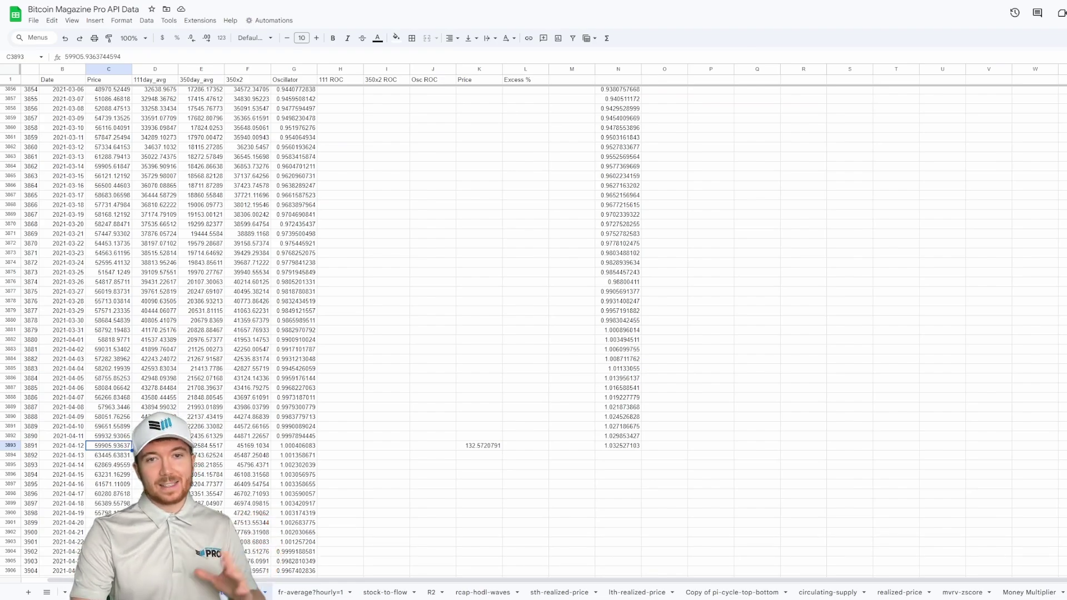
scroll(534, 328, down, 20)
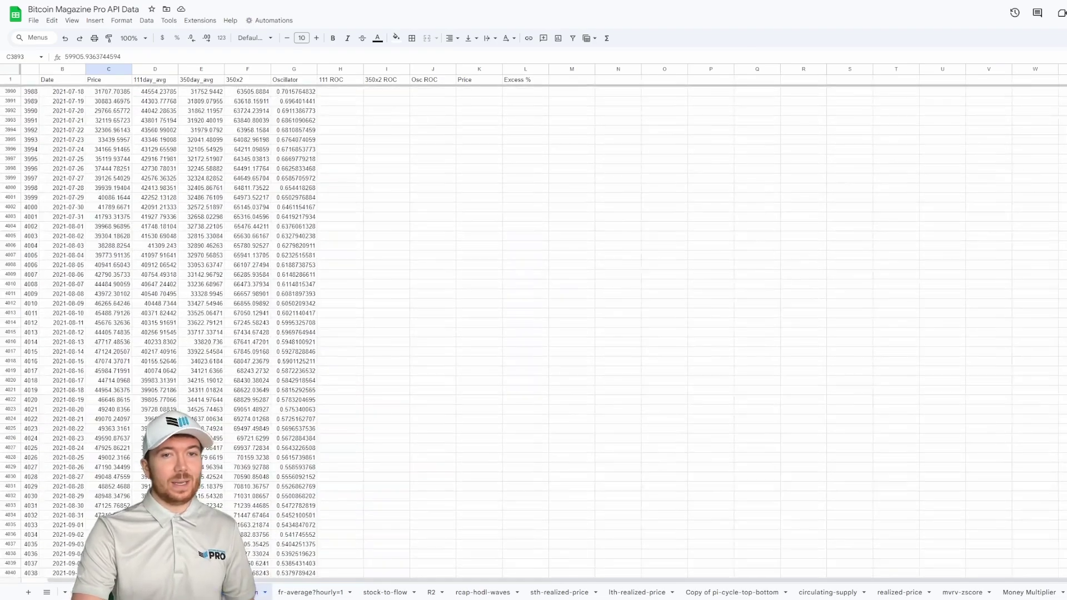
scroll(534, 332, down, 20)
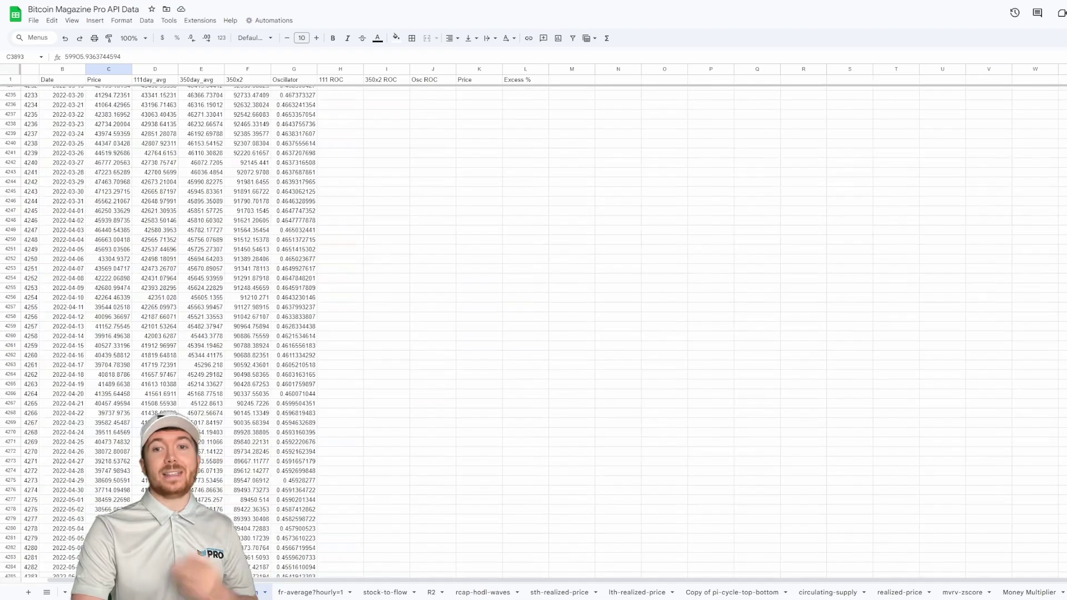
scroll(533, 332, down, 20)
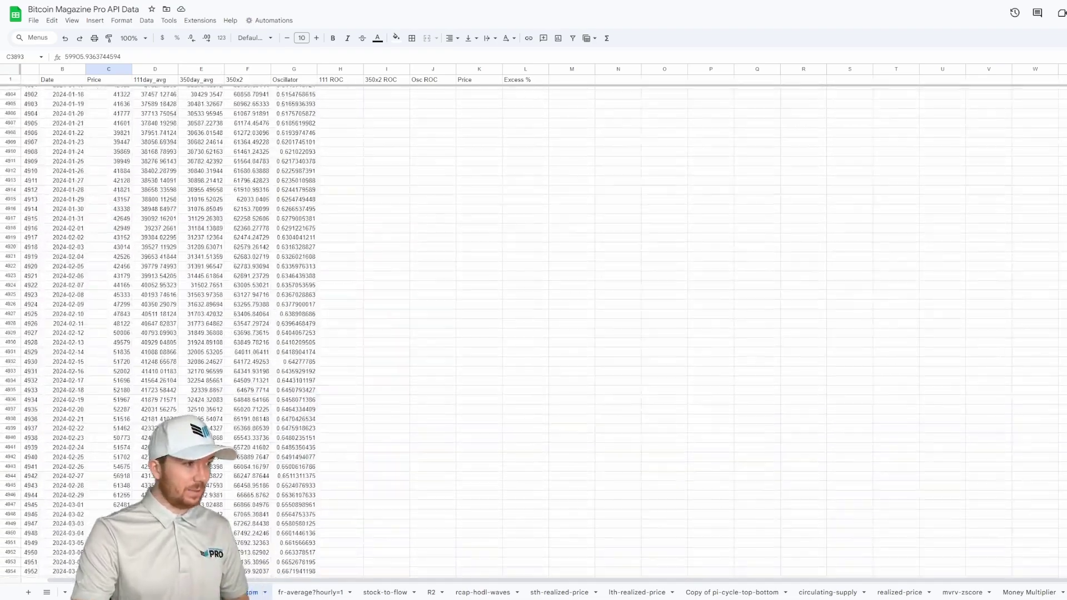
scroll(534, 332, down, 13)
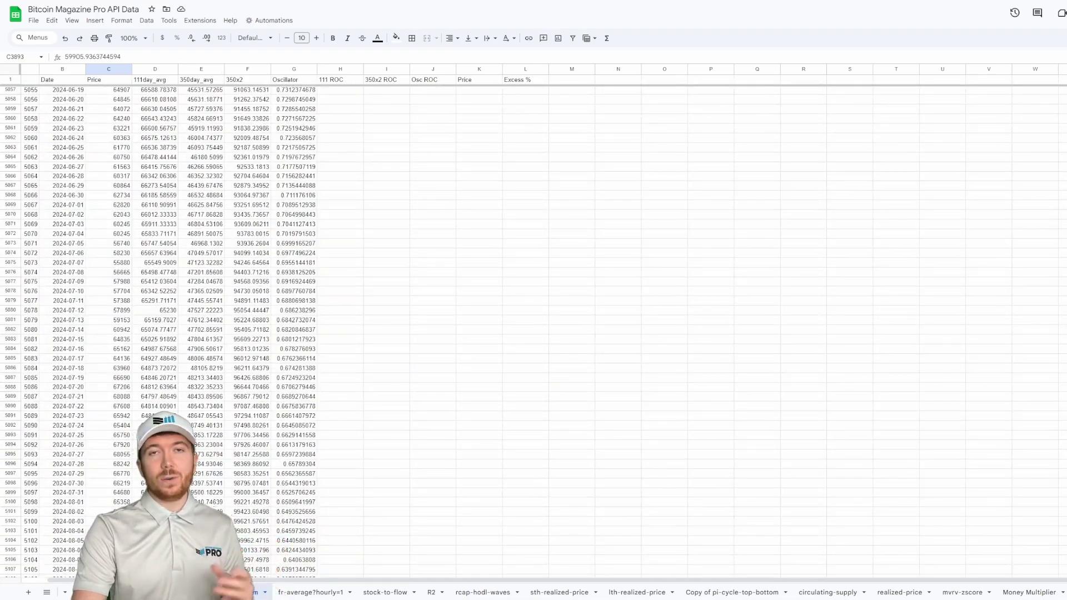
scroll(534, 332, down, 14)
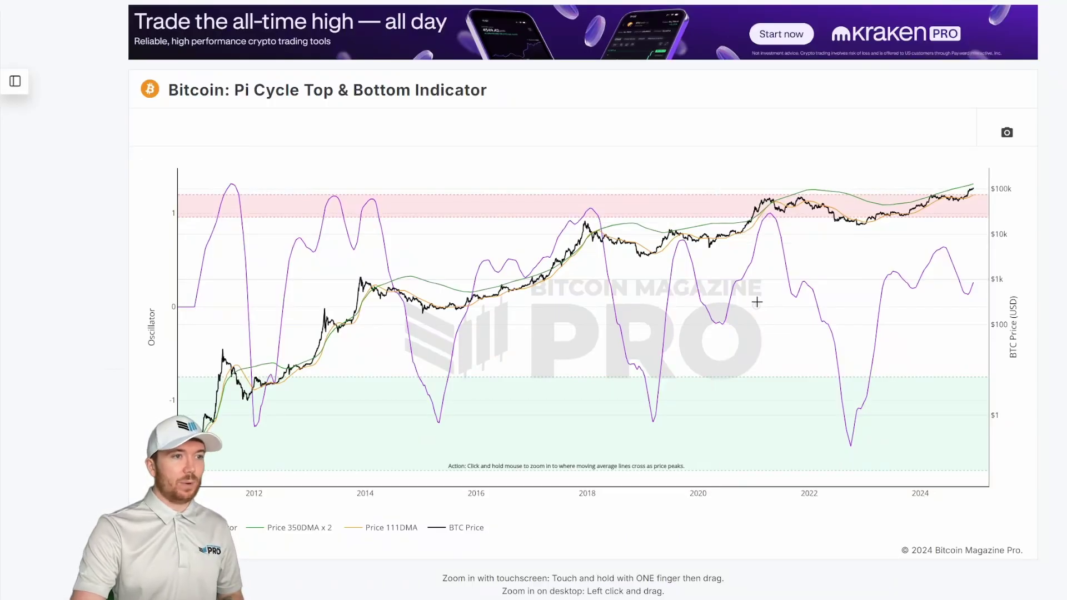
On the website chart, zoom to 2016–2022 with the Oscillator line hidden to examine the moving-average crossings, and reset the zoom
drag(452, 169, 817, 430)
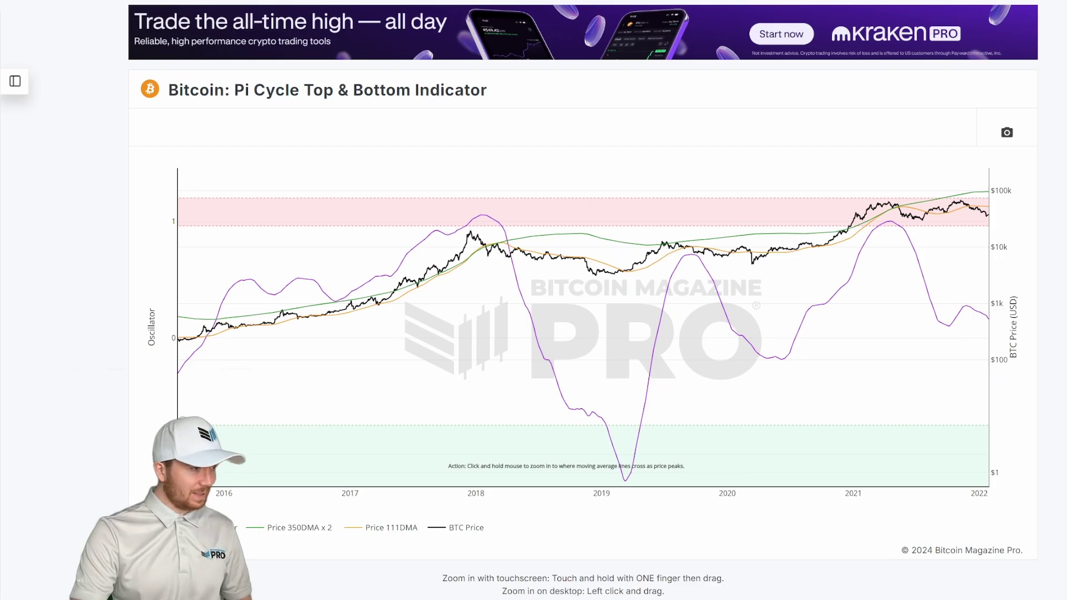
click(225, 527)
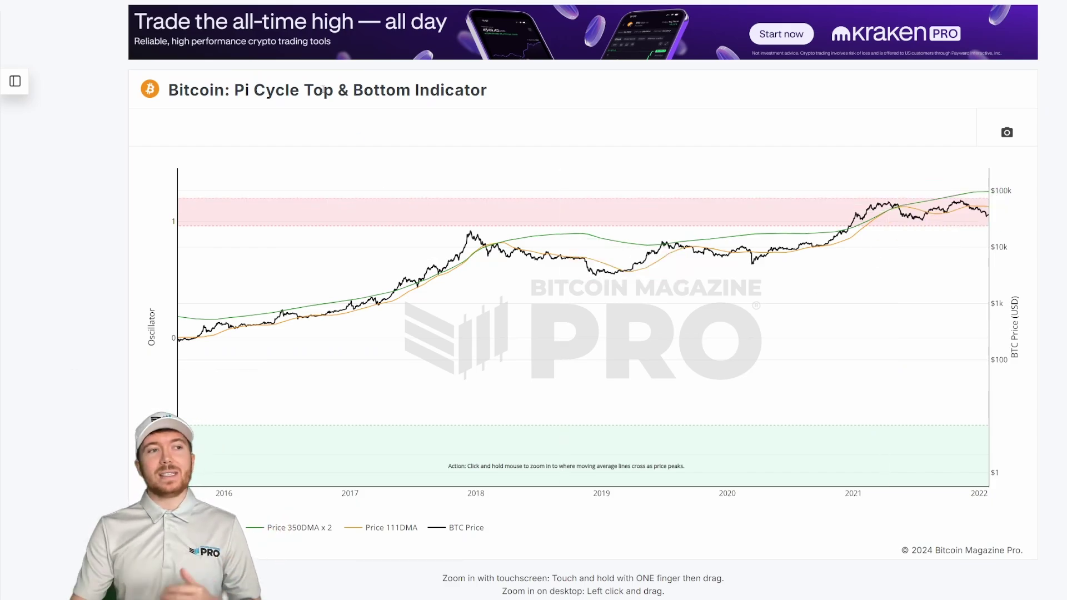
double_click(449, 288)
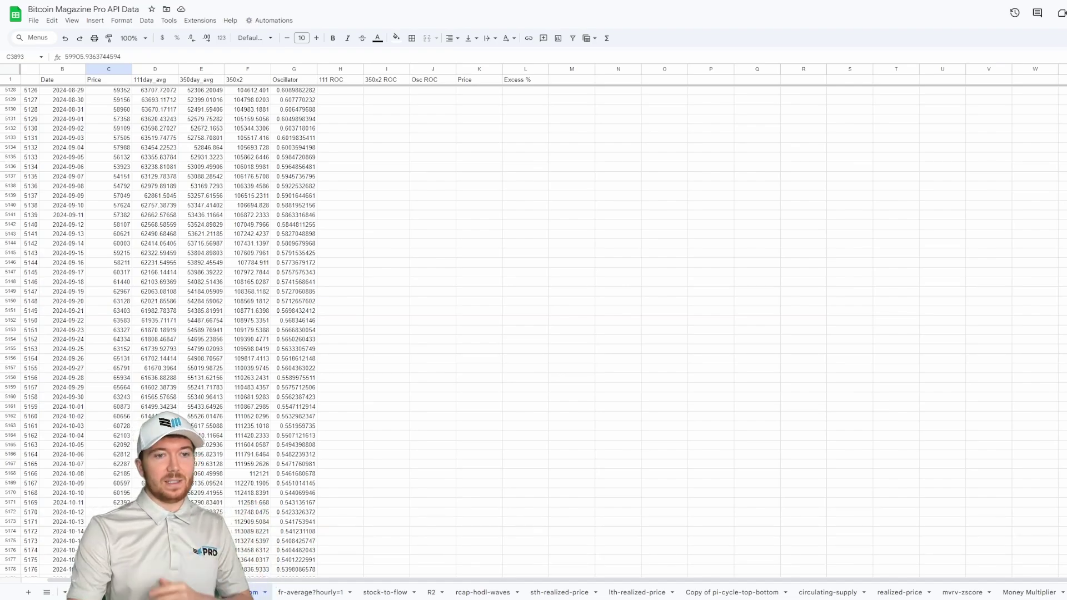
In the spreadsheet, go to the last projected dates, ending 2025-08-24, and inspect the Price values in K5484:K5488
scroll(528, 333, down, 7)
click(1062, 525)
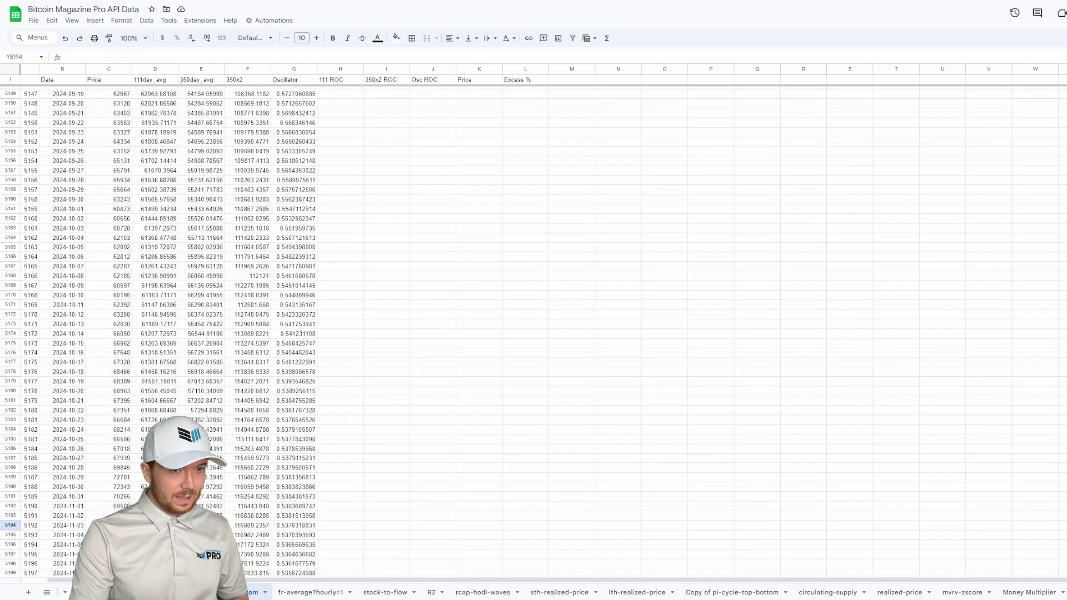
scroll(528, 333, down, 20)
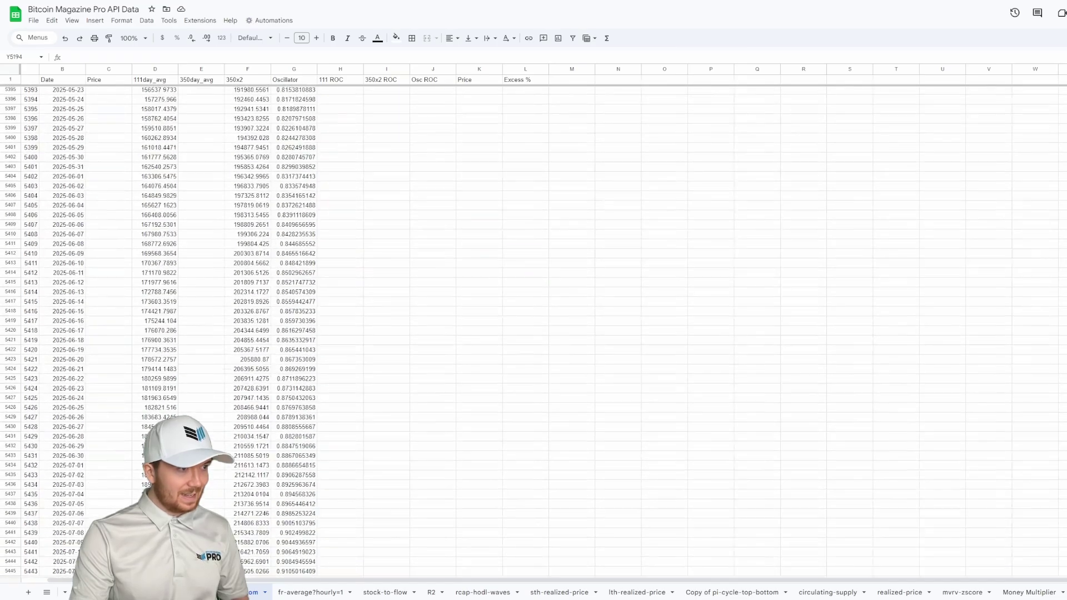
scroll(564, 493, down, 20)
scroll(564, 427, up, 1)
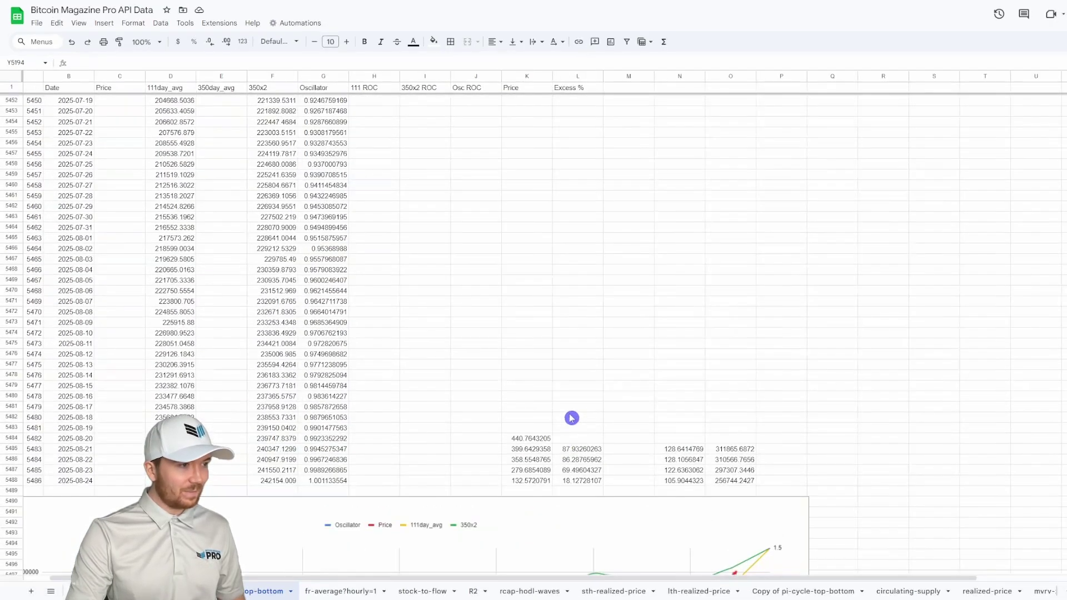
scroll(504, 320, down, 3)
click(531, 376)
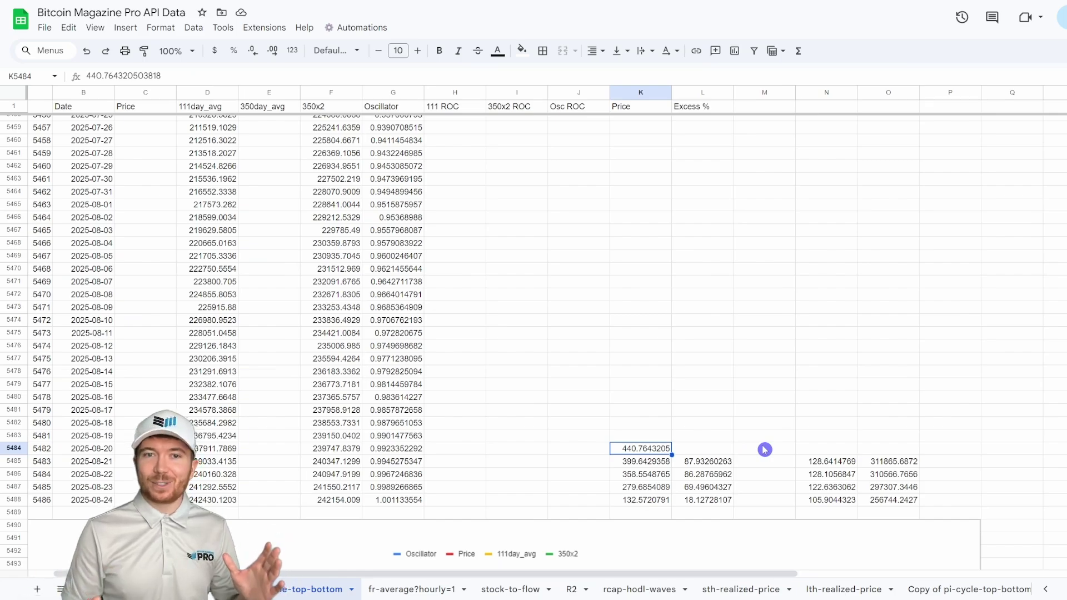
click(649, 459)
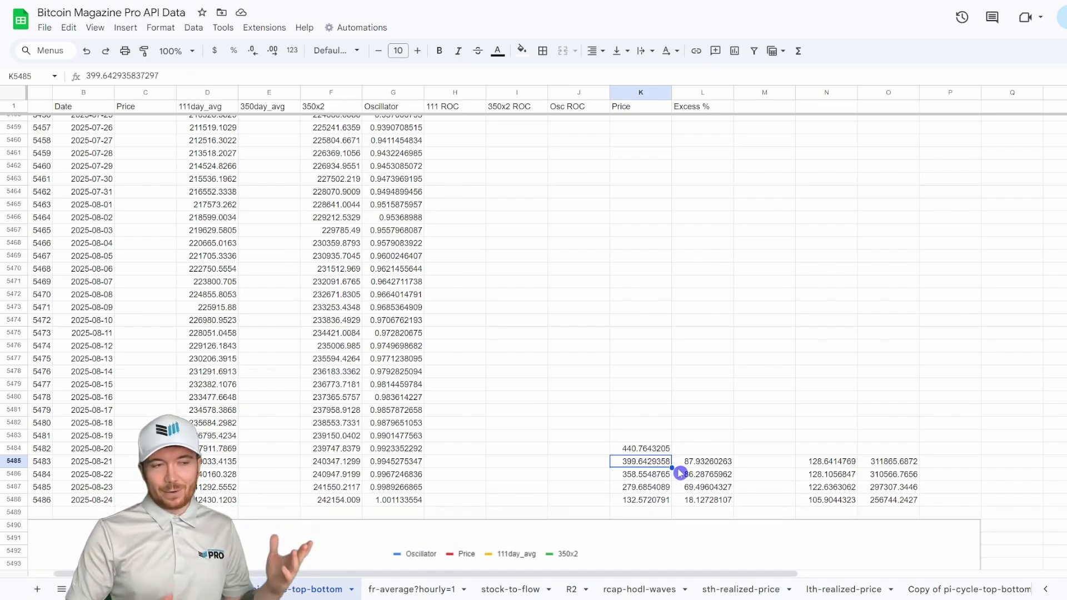
click(645, 503)
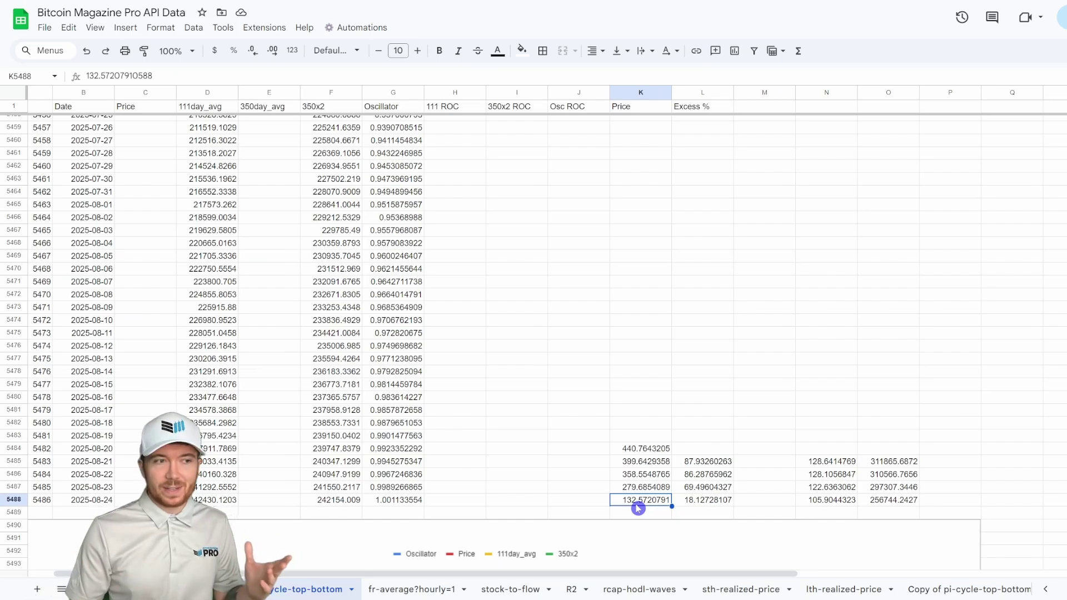
drag(638, 448, 645, 500)
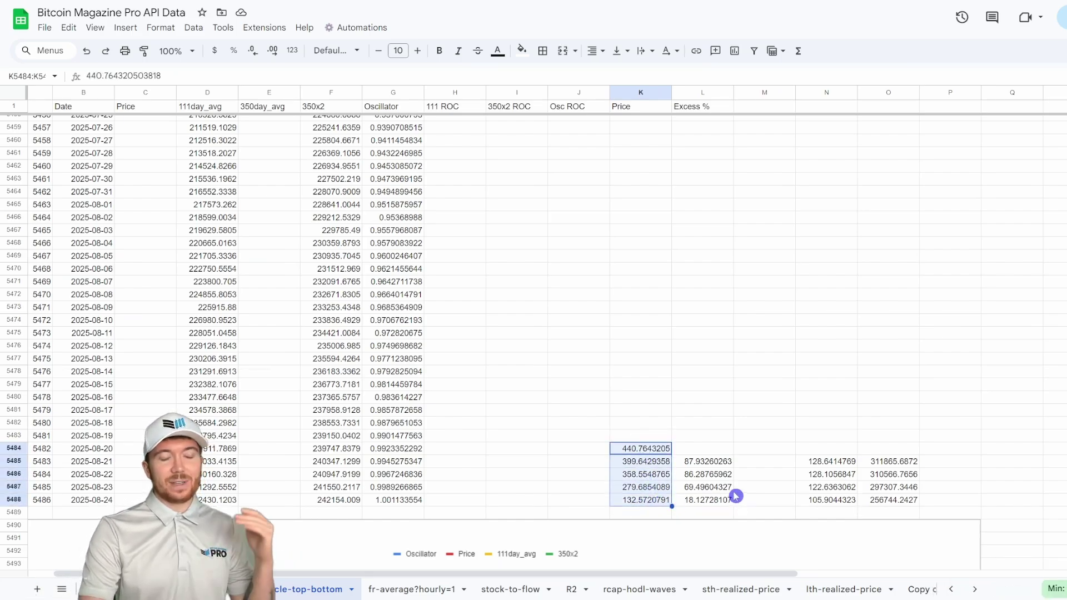
Inspect the Excess % formulas in L5485 to L5488 and the last Price value in K5488
click(705, 465)
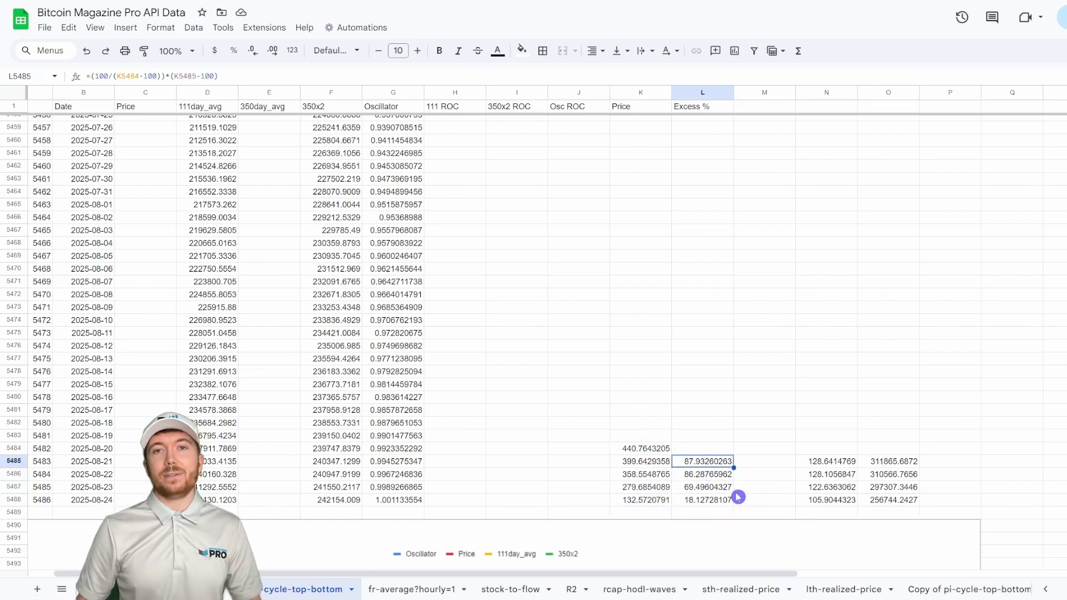
click(708, 479)
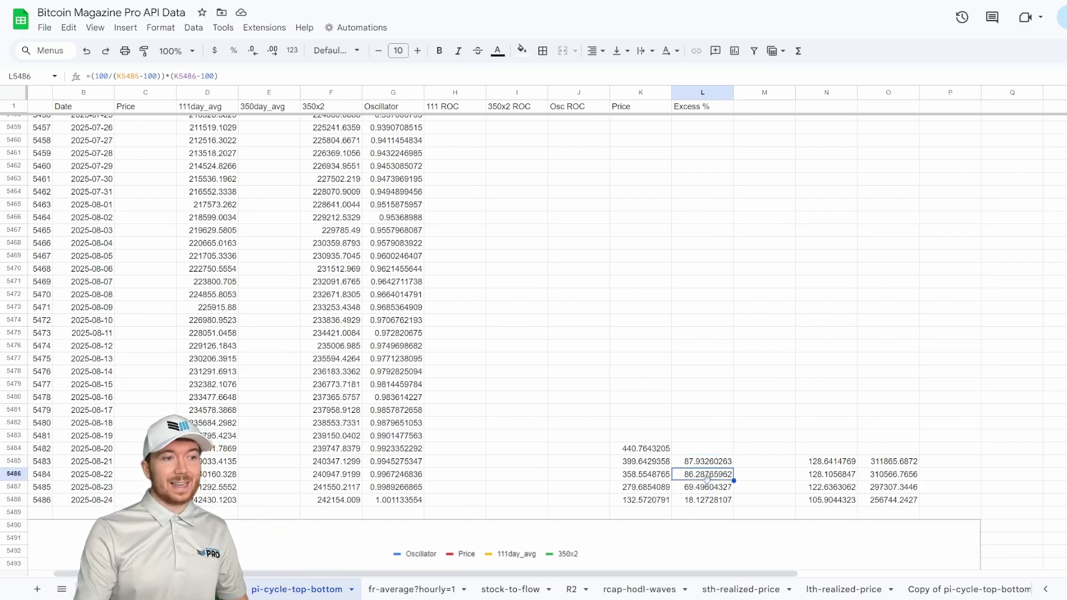
click(709, 487)
click(713, 501)
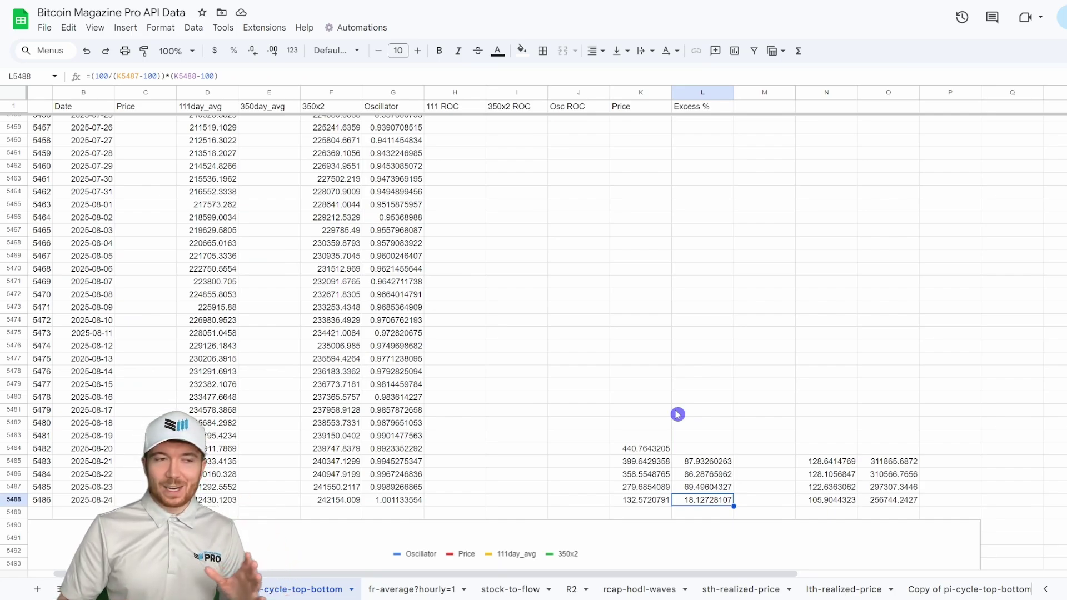
click(798, 459)
click(644, 504)
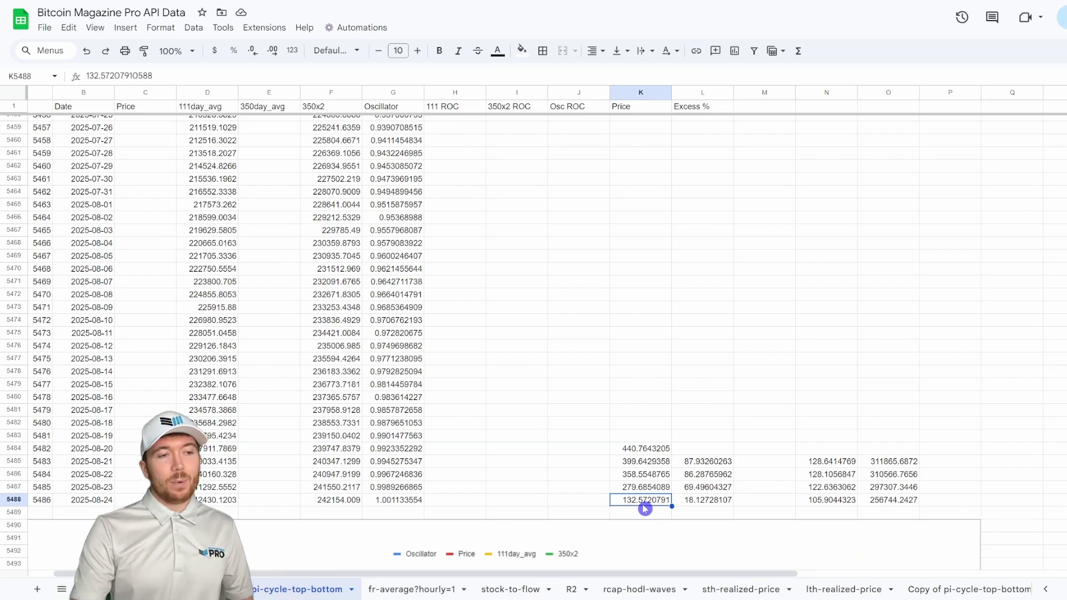
Inspect the diminishing-excess formulas in N5485 and N5488 alongside the Excess % cells in L5485 and L5488 that they use
click(836, 462)
click(716, 464)
click(831, 464)
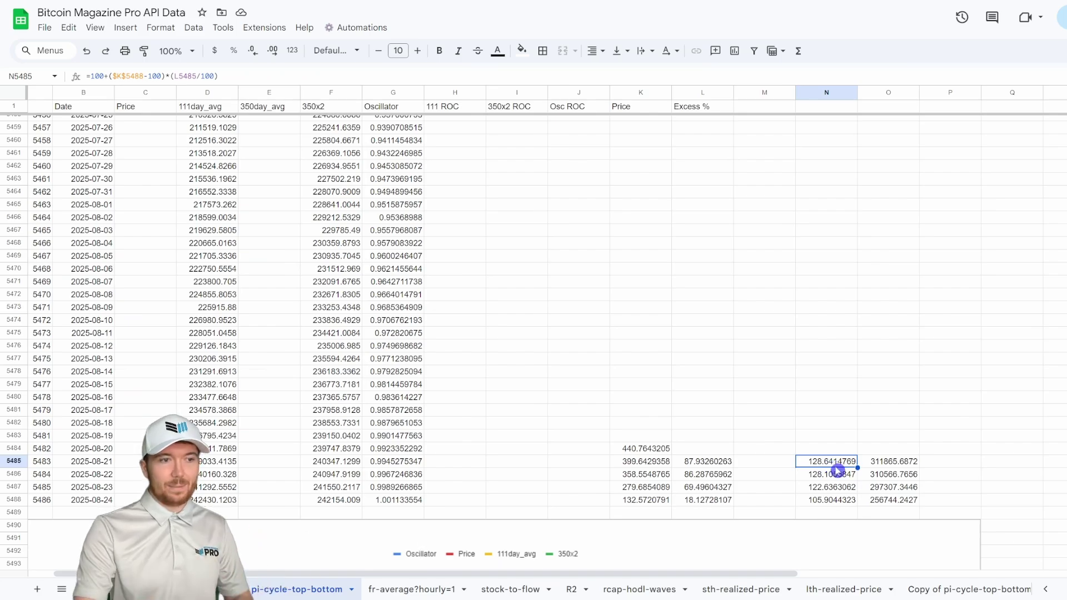
click(825, 500)
click(697, 504)
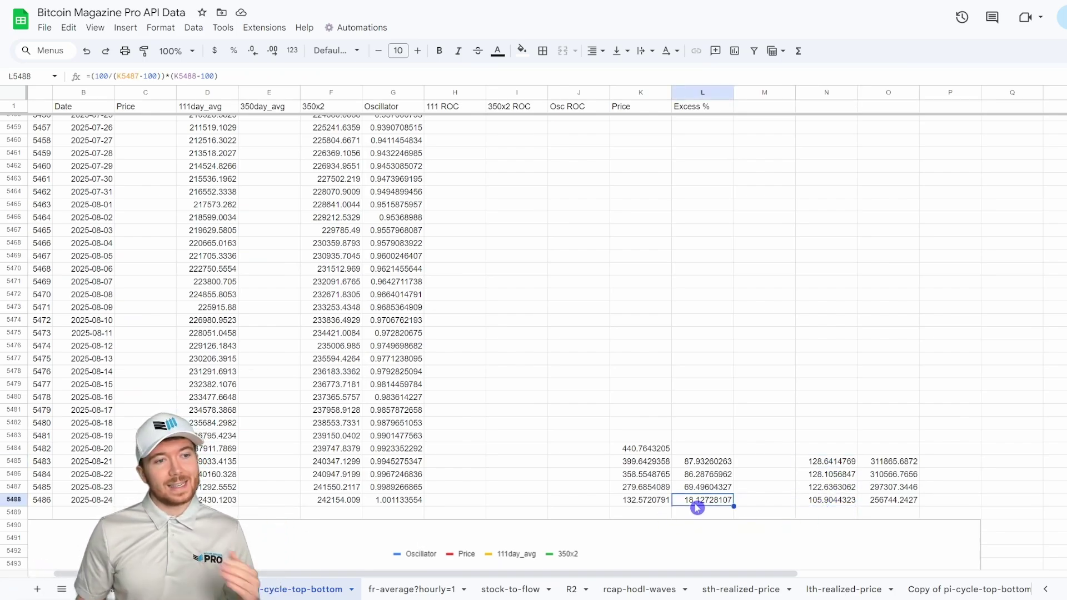
click(826, 503)
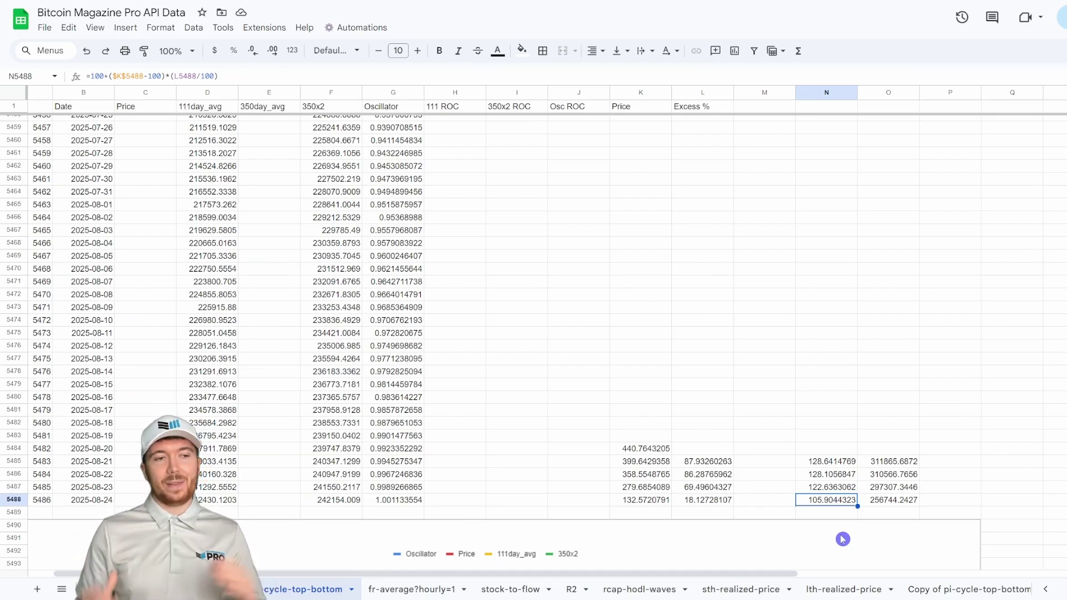
Trace the price estimate in O5485 back through N5485 and L5485 to the latest-cycle cells K5488:L5488
scroll(955, 465, up, 2)
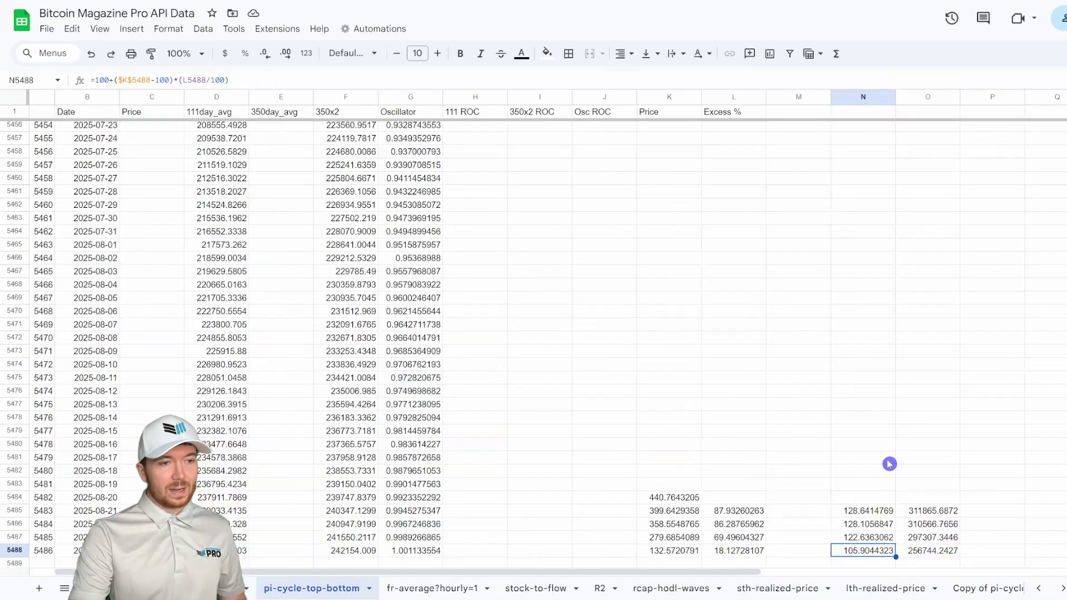
key(ctrl+plus)
key(ctrl+plus)
key(ctrl+plus)
scroll(950, 465, down, 3)
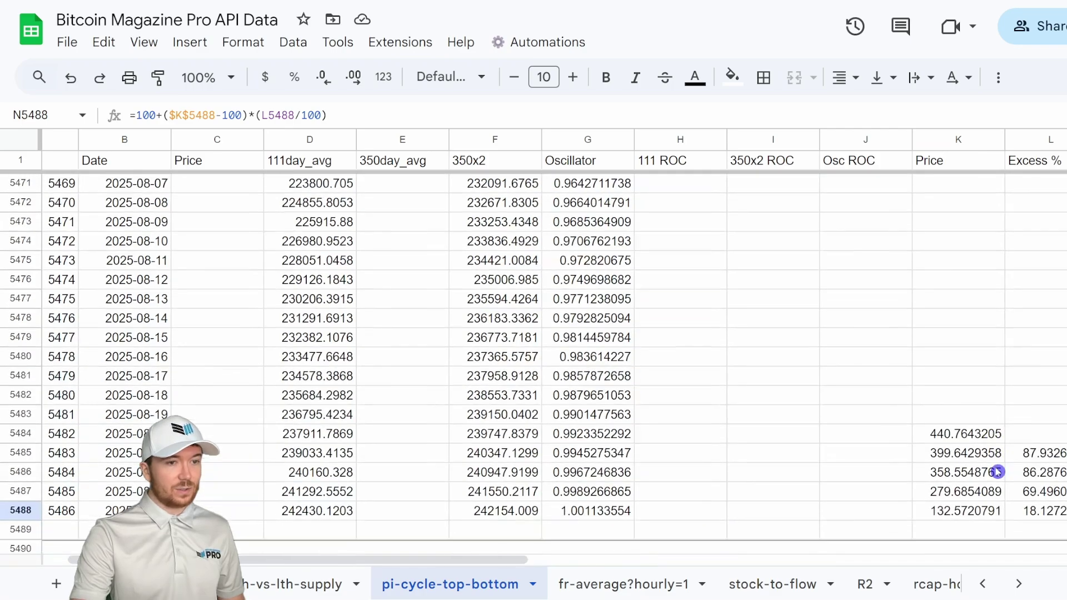
drag(513, 563, 756, 563)
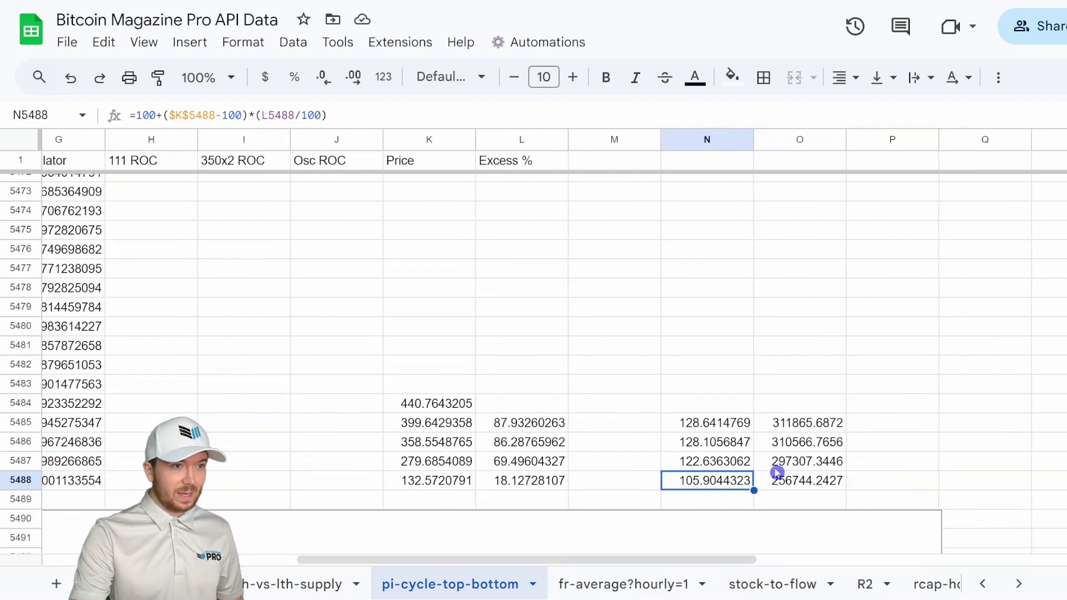
click(794, 426)
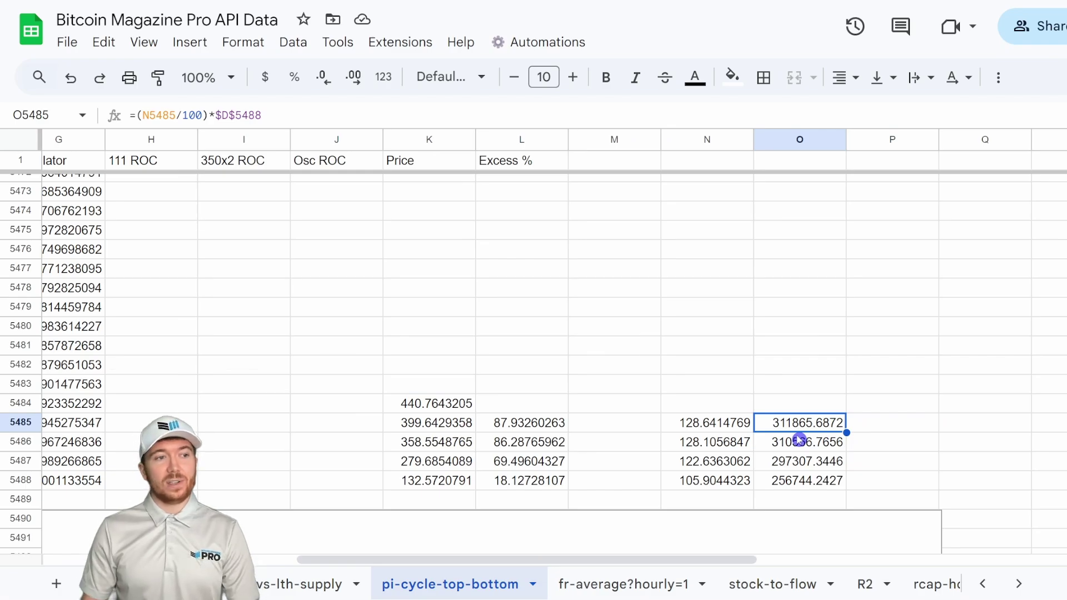
click(707, 427)
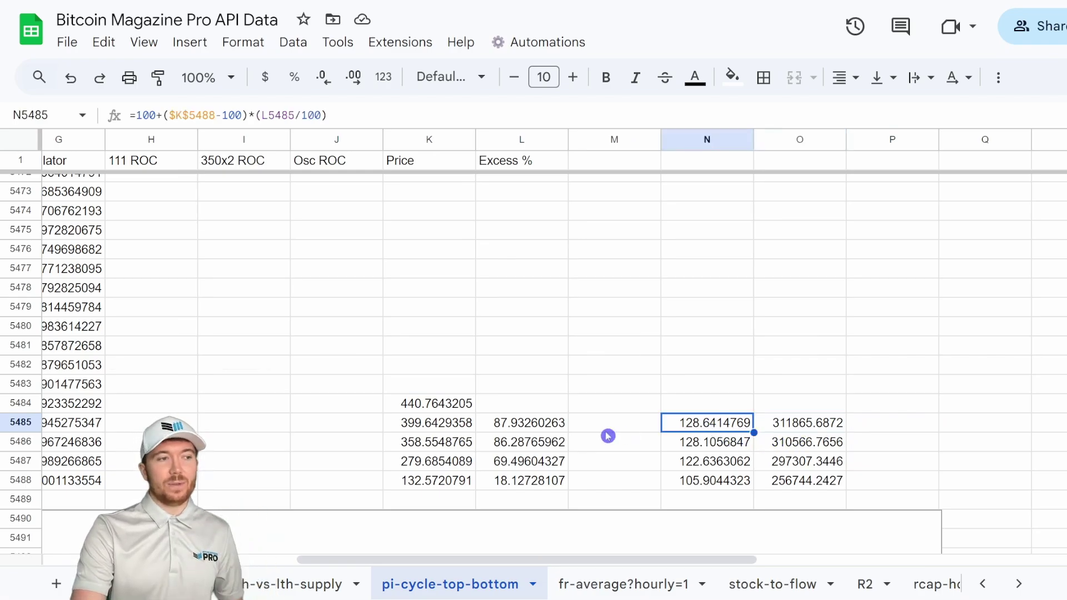
click(521, 434)
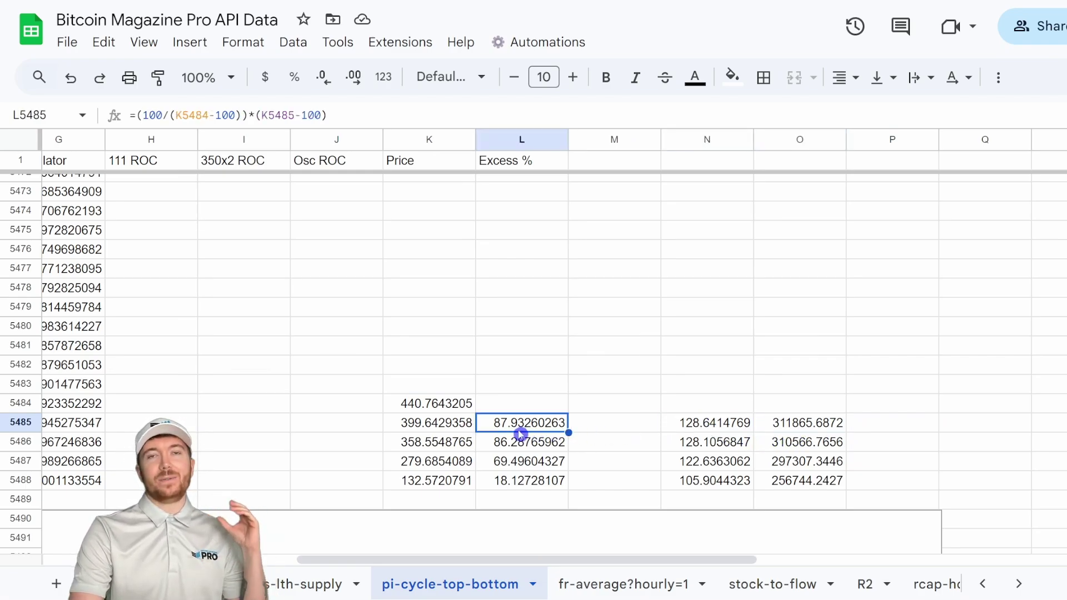
drag(444, 482, 520, 481)
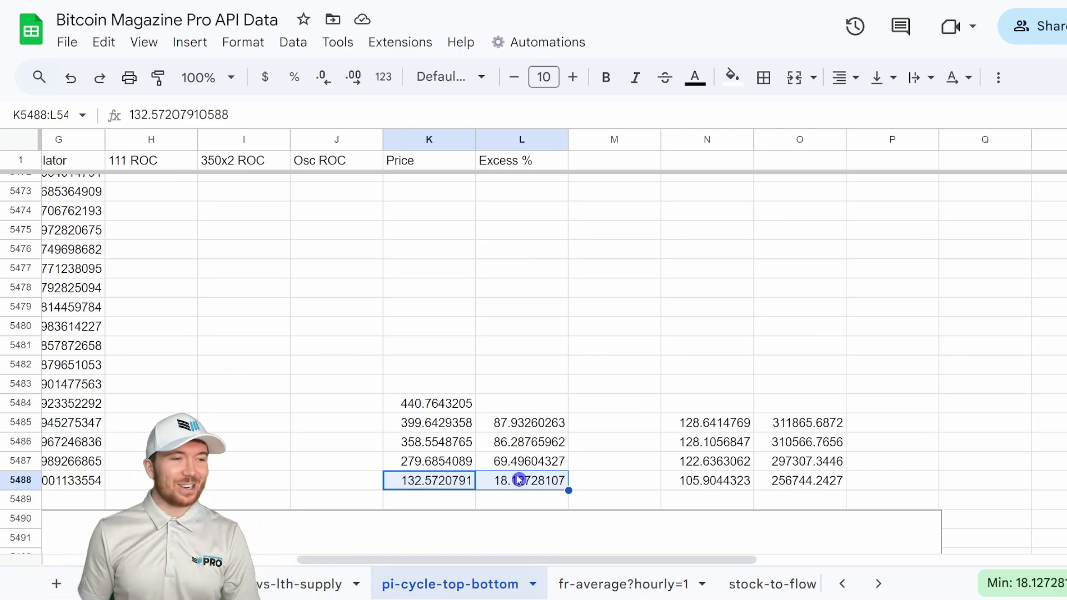
Inspect the remaining price estimates in O5486, O5487 and O5488, and return to the date and moving-average columns
click(805, 442)
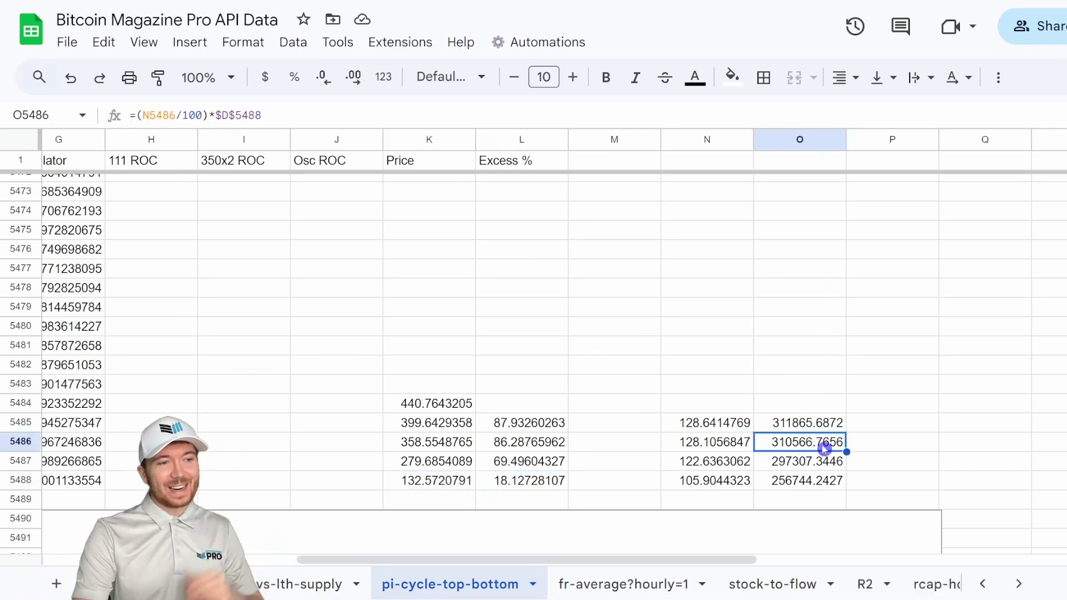
click(818, 464)
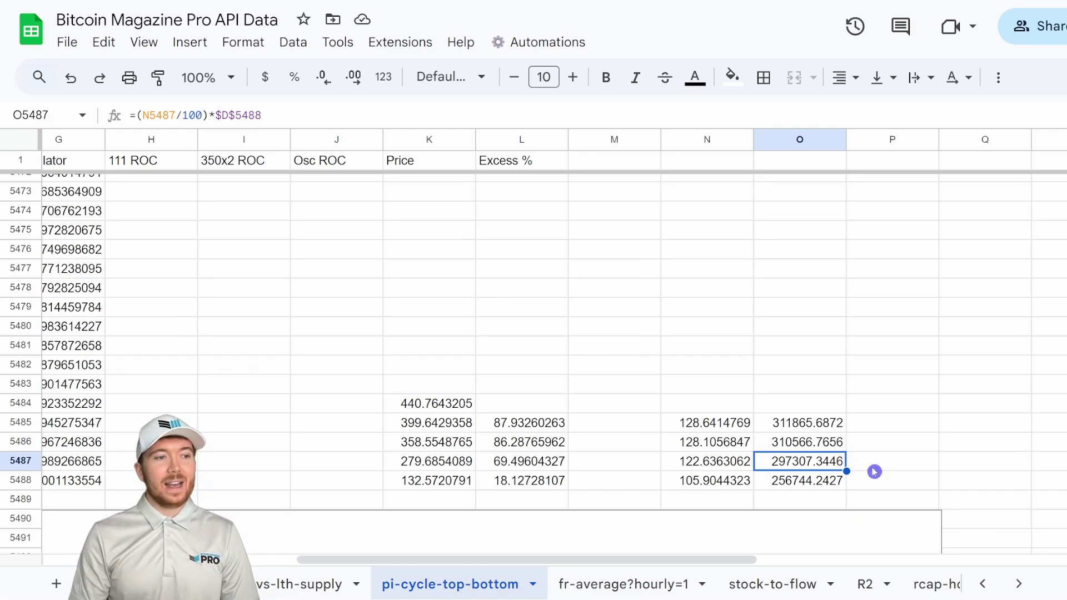
click(793, 487)
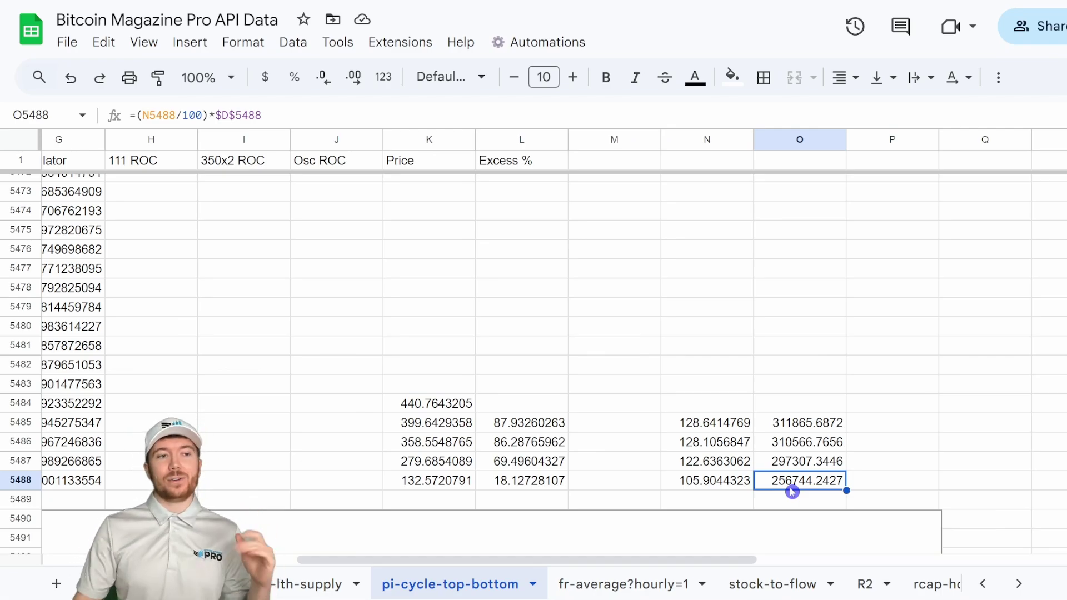
drag(717, 558, 281, 557)
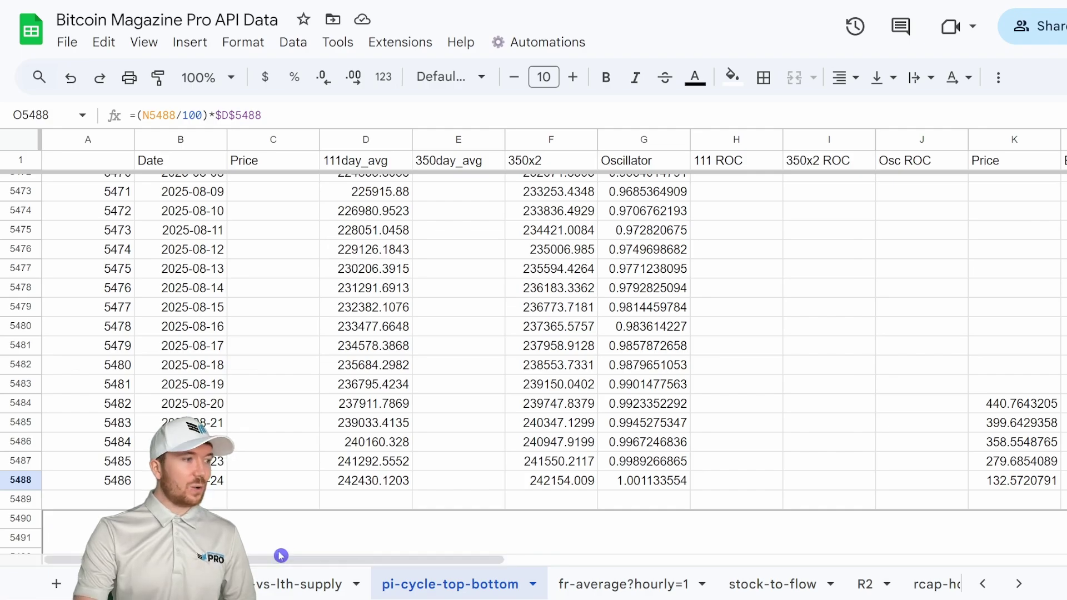